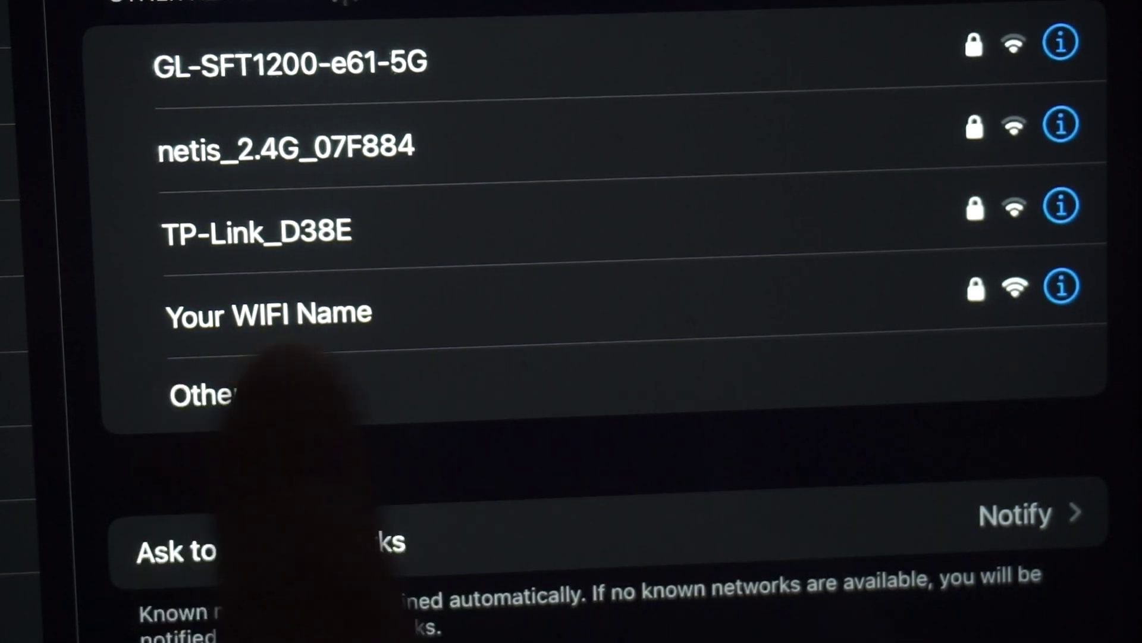
- Join the 'Your WIFI Name' network on the iPad with its password
left_click(357, 306)
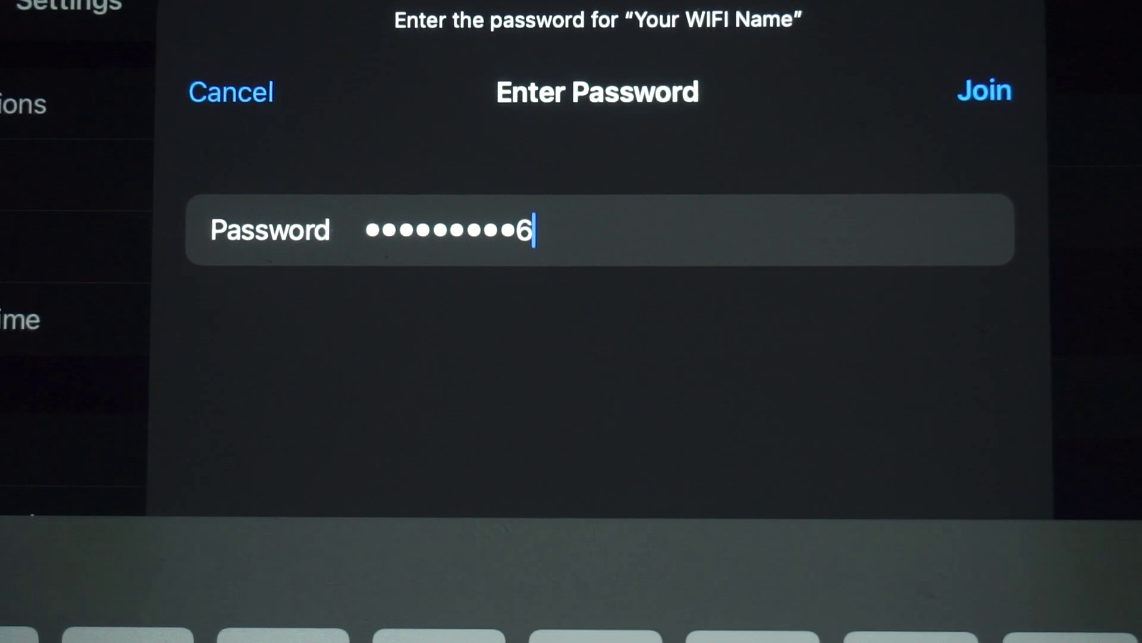
left_click(985, 90)
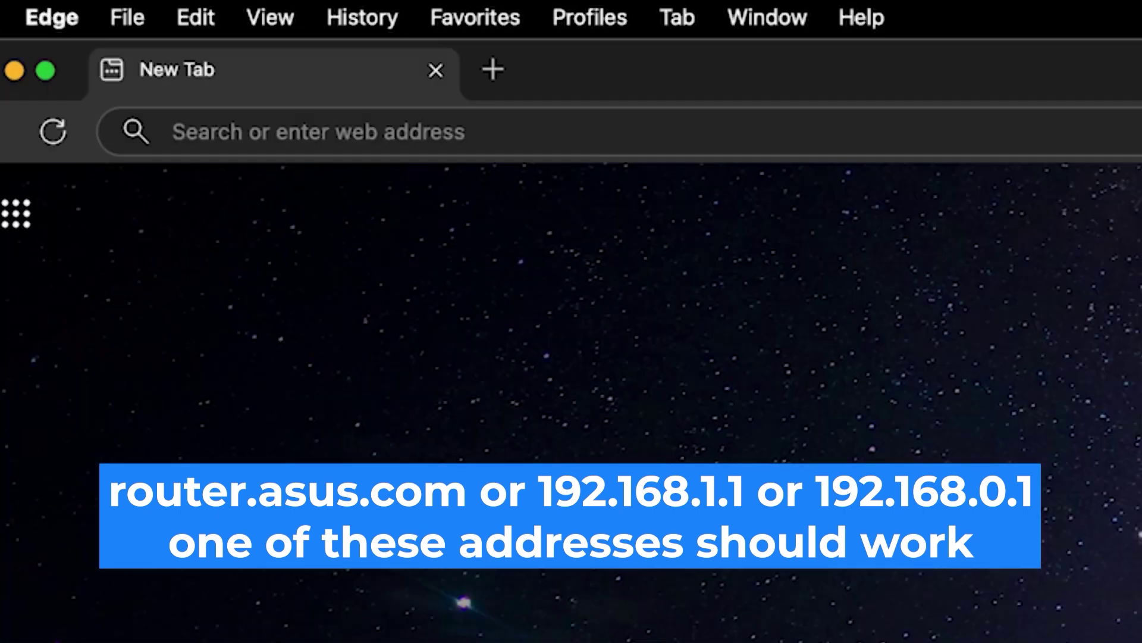
- Load the router admin page at 192.168.0.1 in Edge
left_click(174, 131)
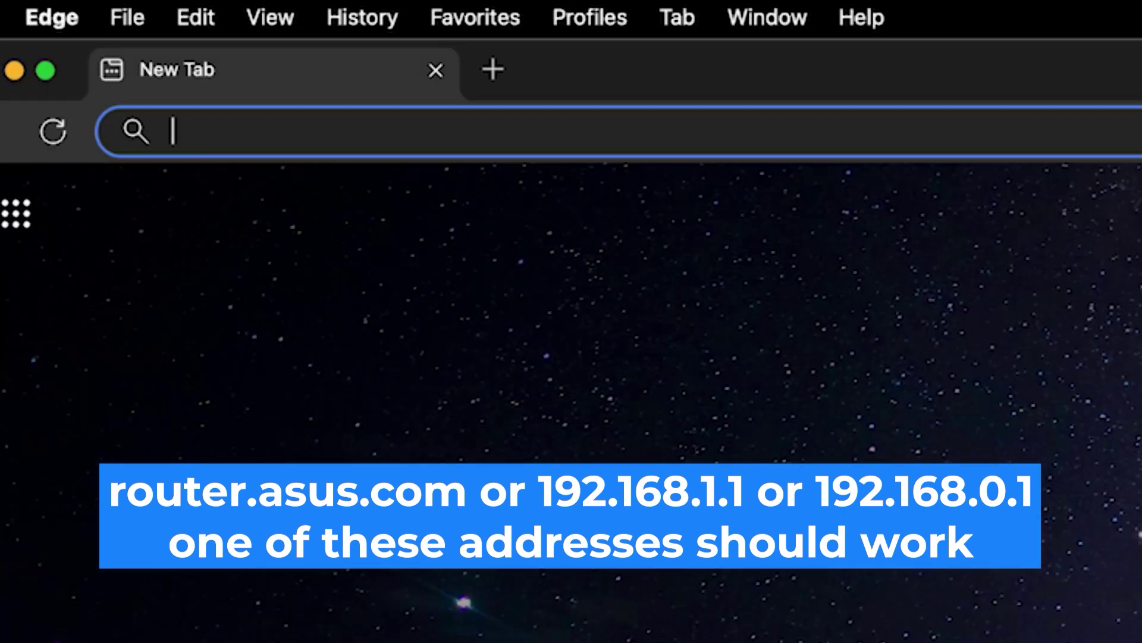
type("192.")
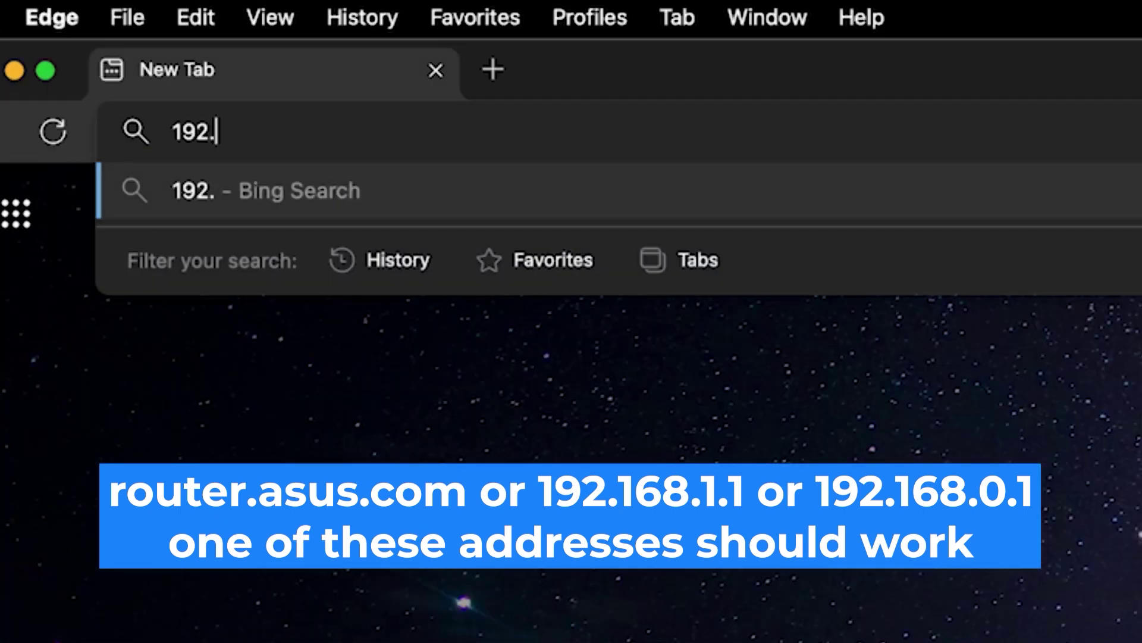
type("168.0.1")
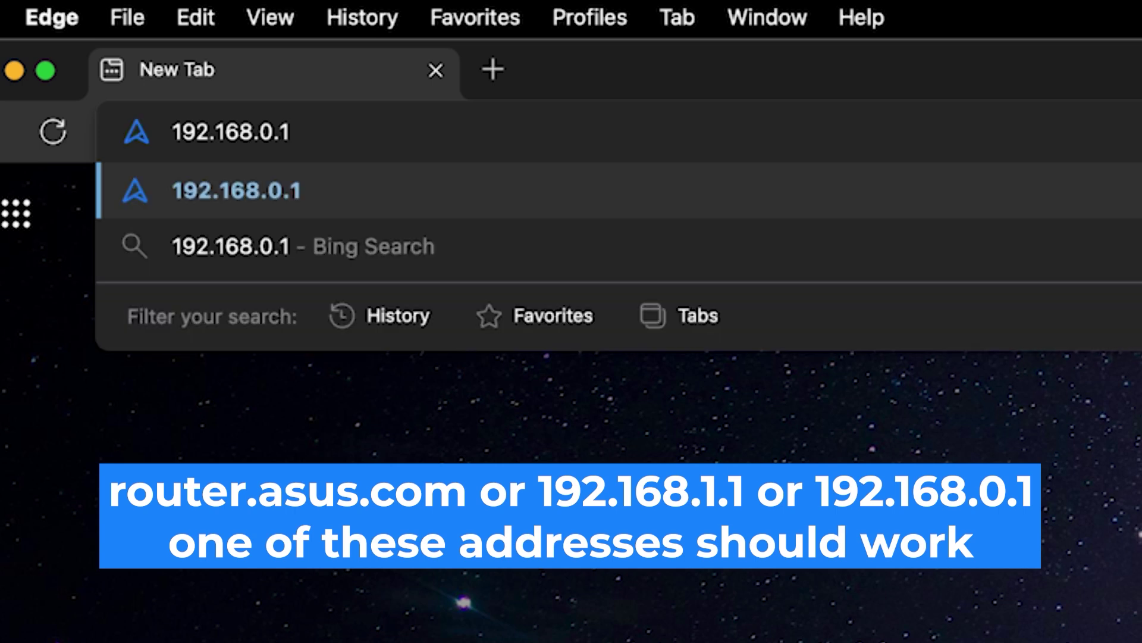
key("Return")
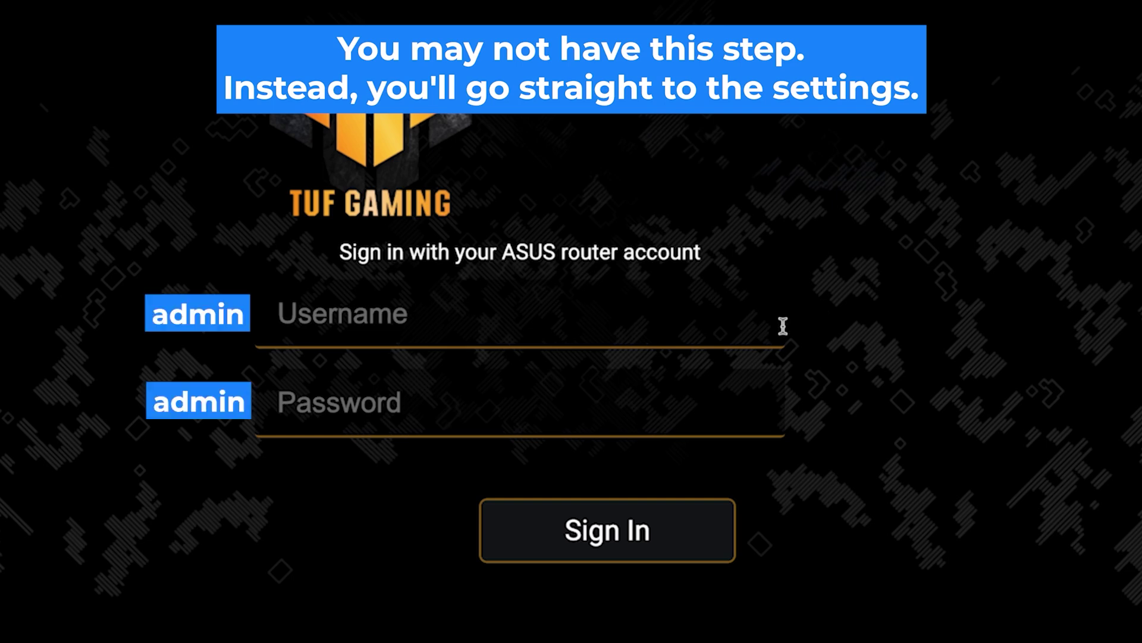
- Sign in to the router with username admin and the router password
left_click(697, 327)
type("admin")
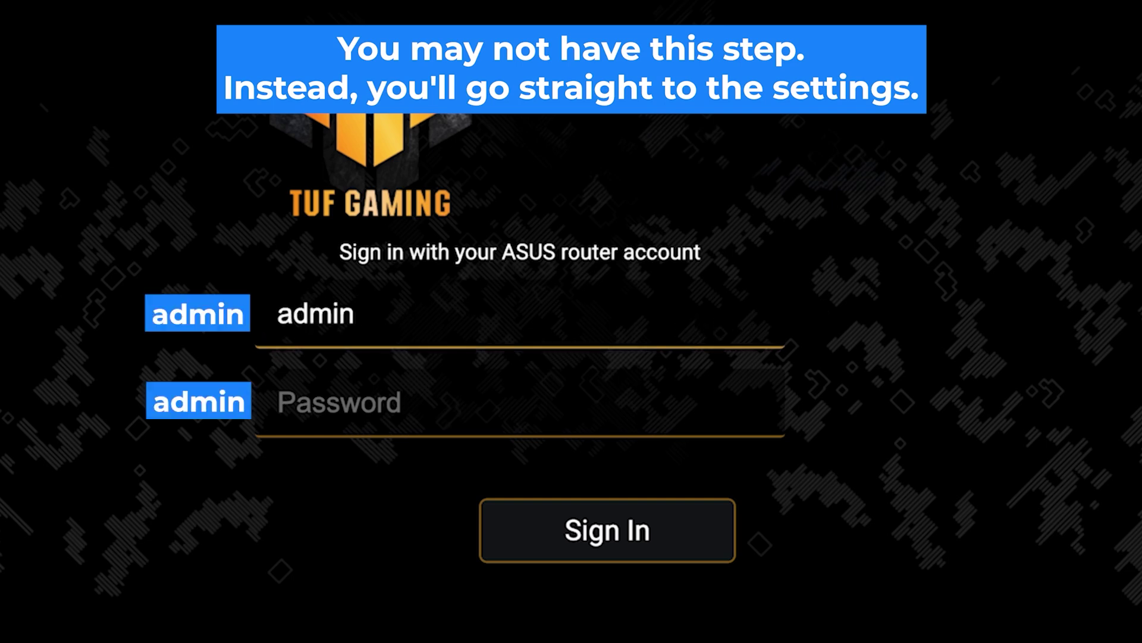
key("Tab")
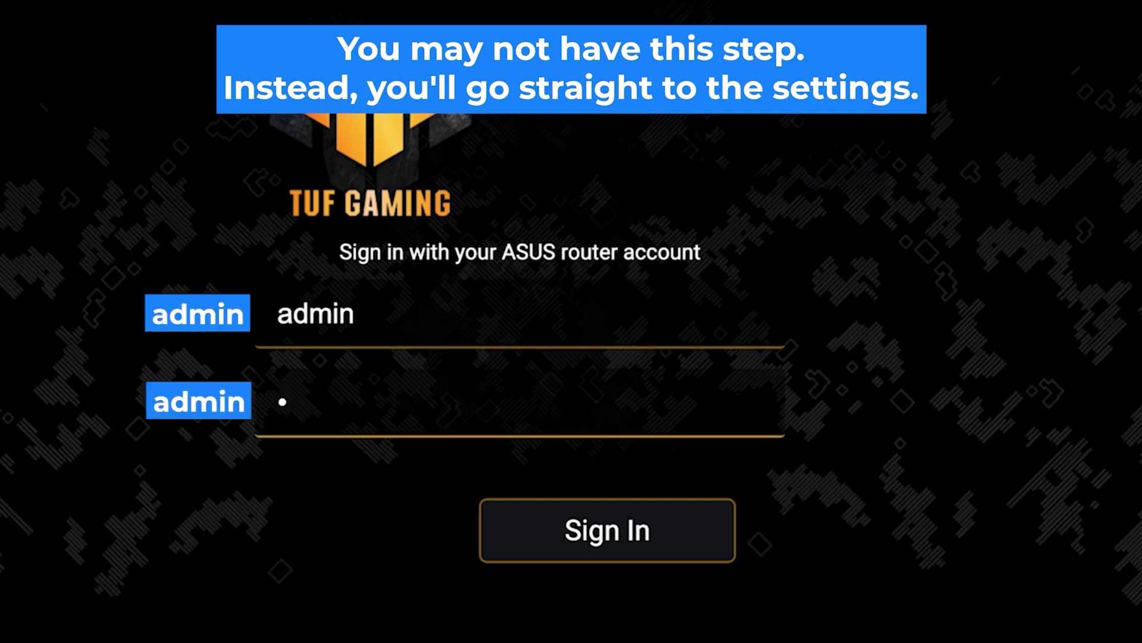
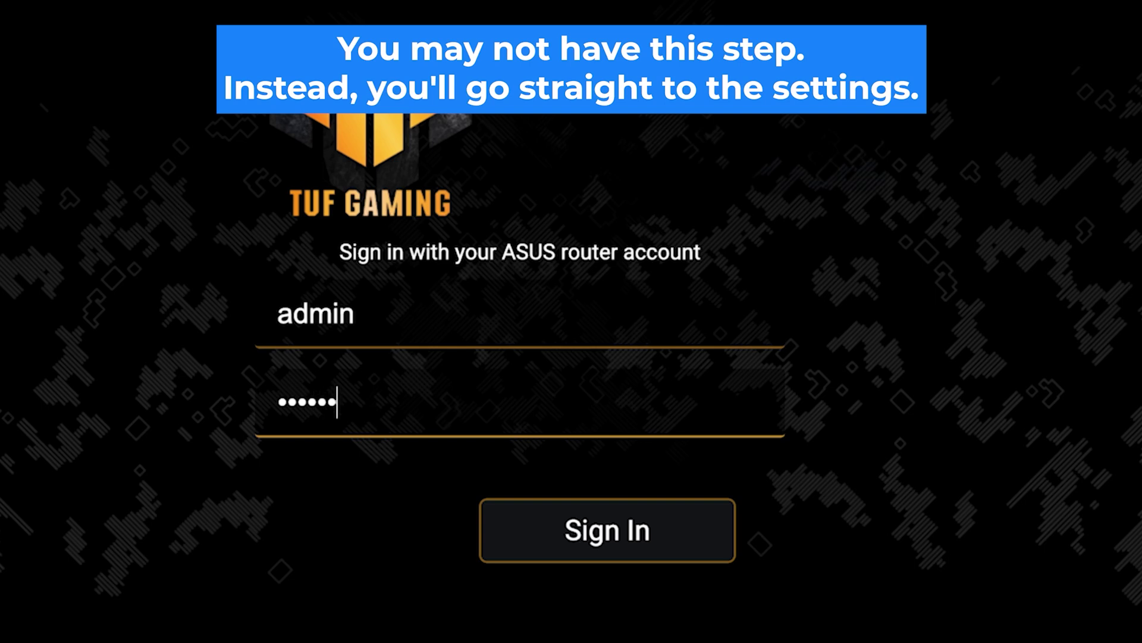
left_click(612, 546)
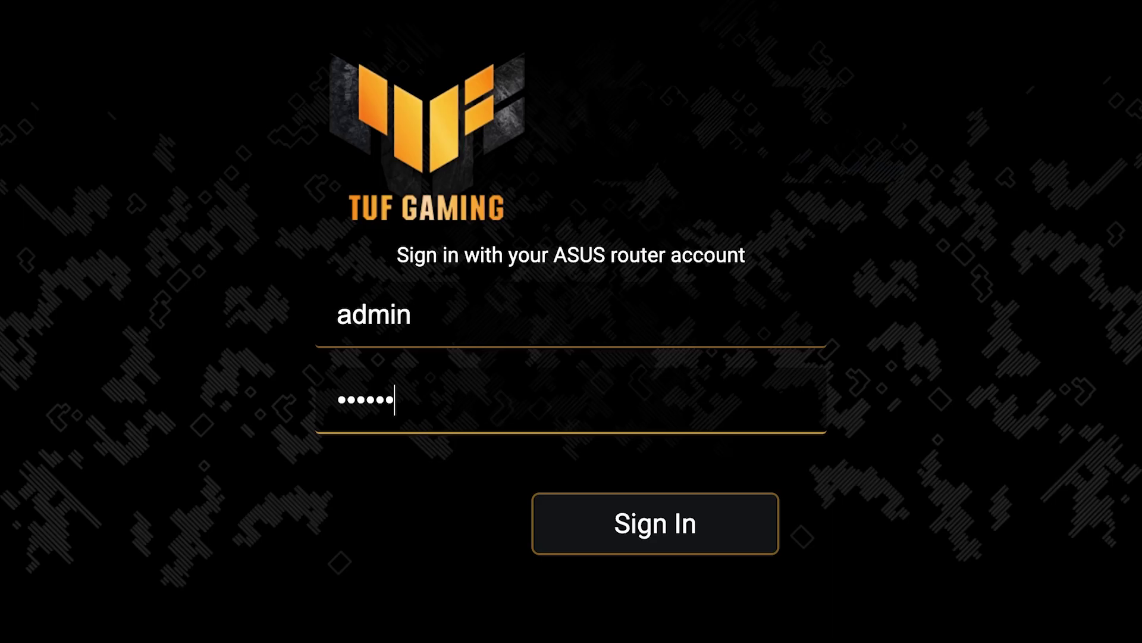
- Retry the sign-in, re-entering the router password
type("****")
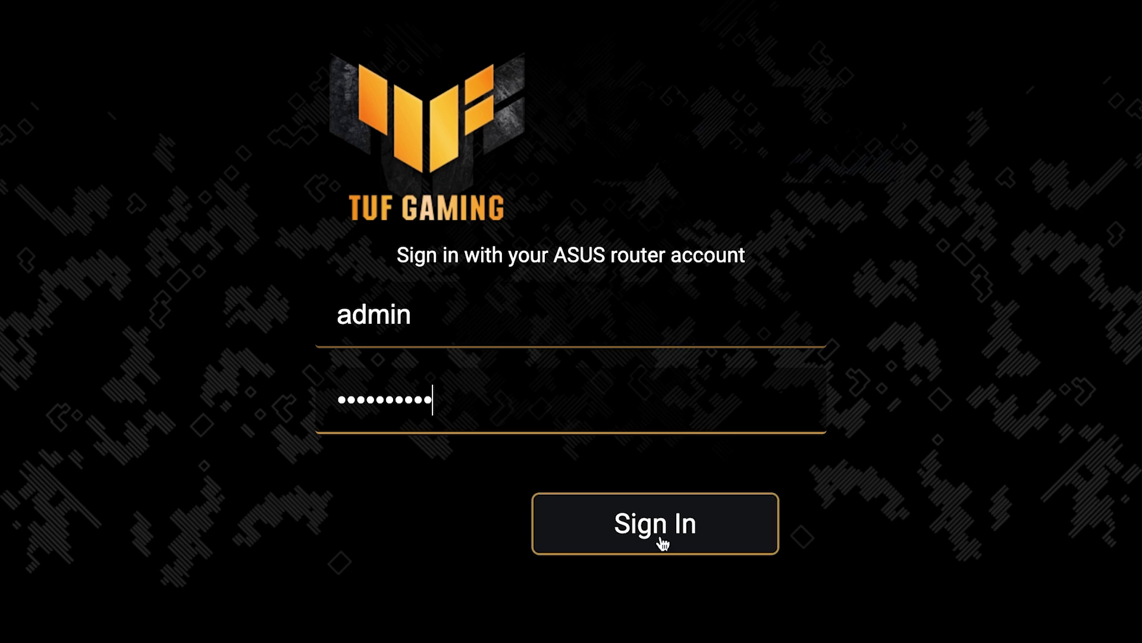
left_click(661, 539)
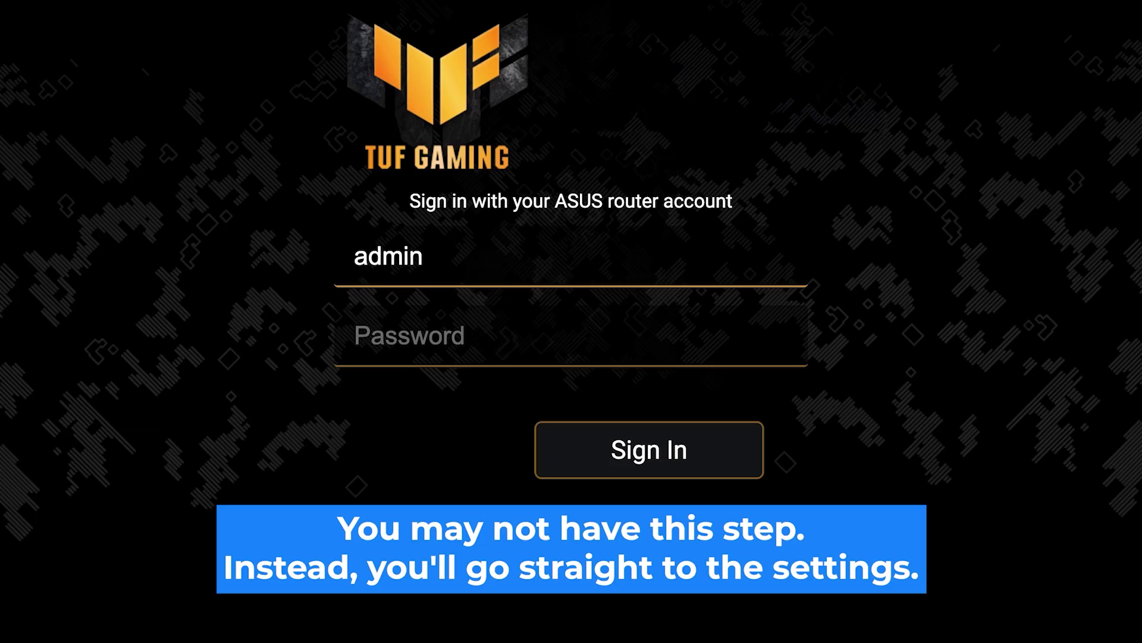
left_click(359, 335)
type("a•••••")
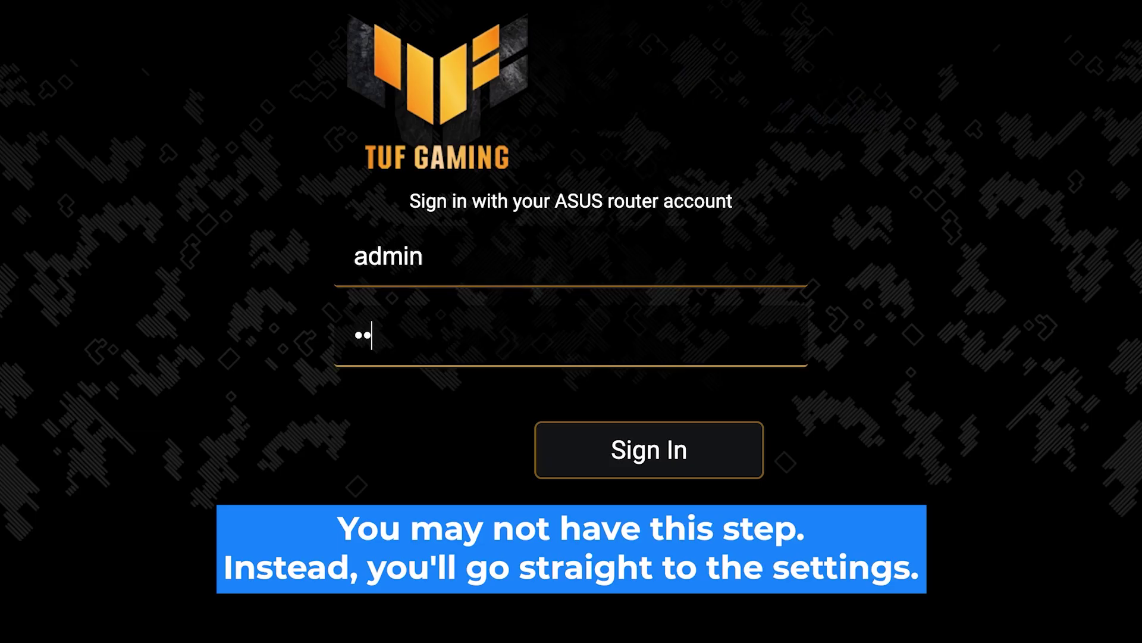
type("•••••")
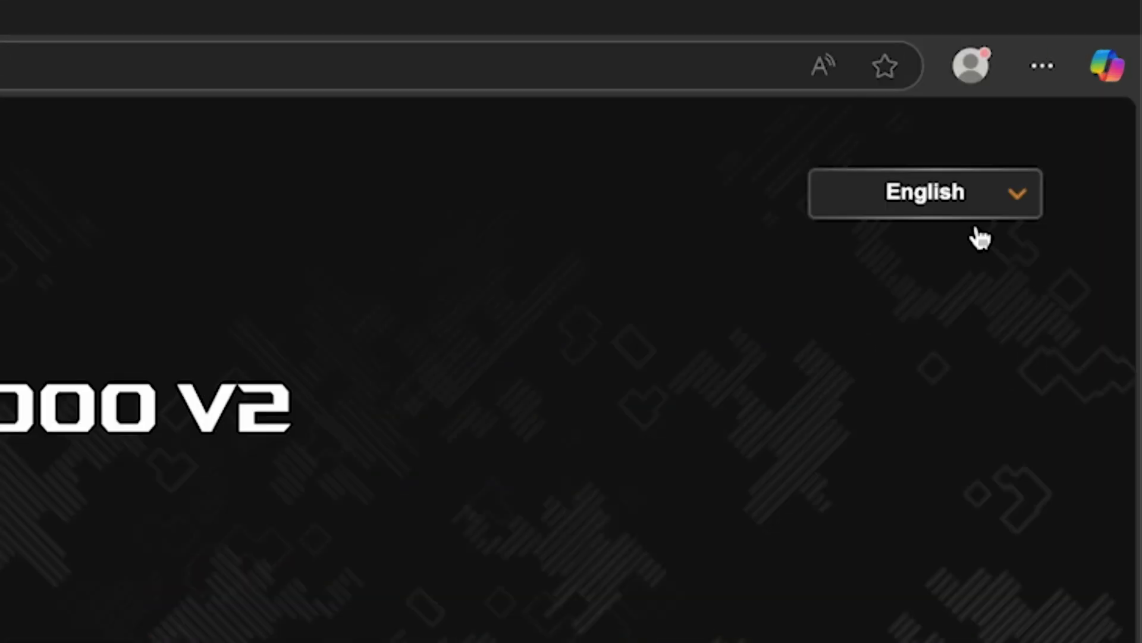
- Check the language options, then answer that the ISP has no special requirements
left_click(1083, 103)
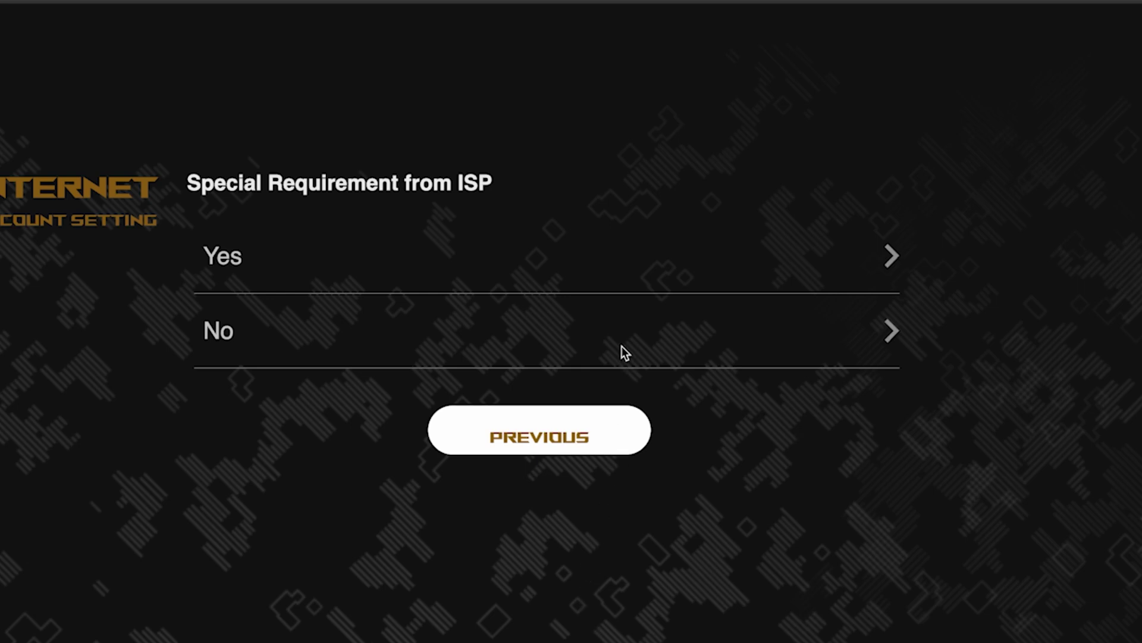
left_click(319, 335)
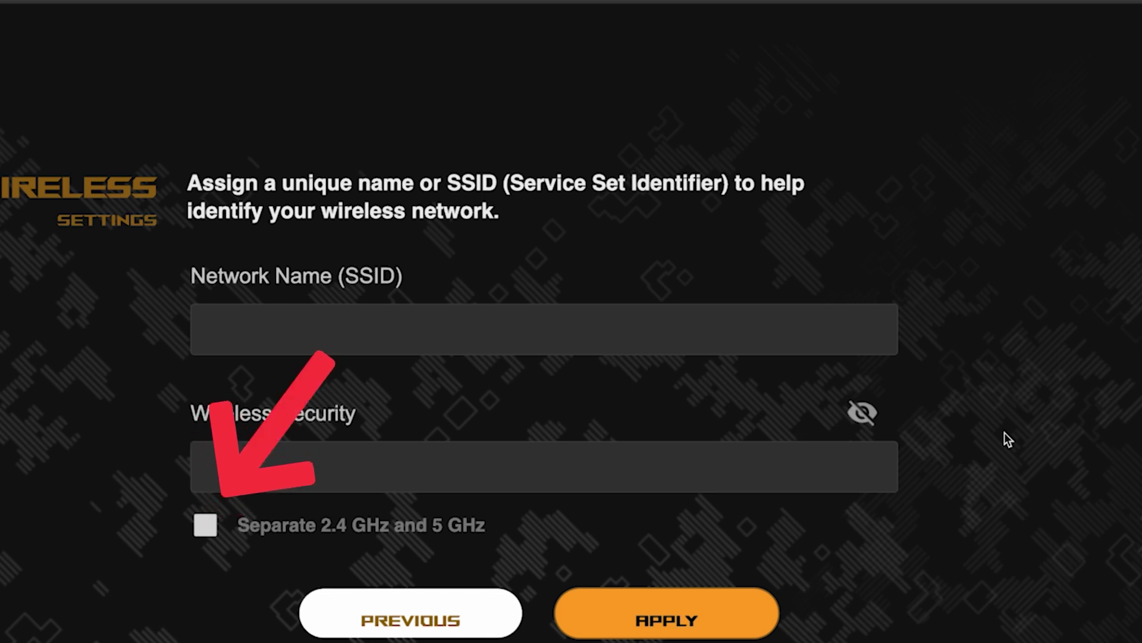
- Separate the 2.4 GHz and 5 GHz bands, name the network asus, set its password and save
left_click(206, 525)
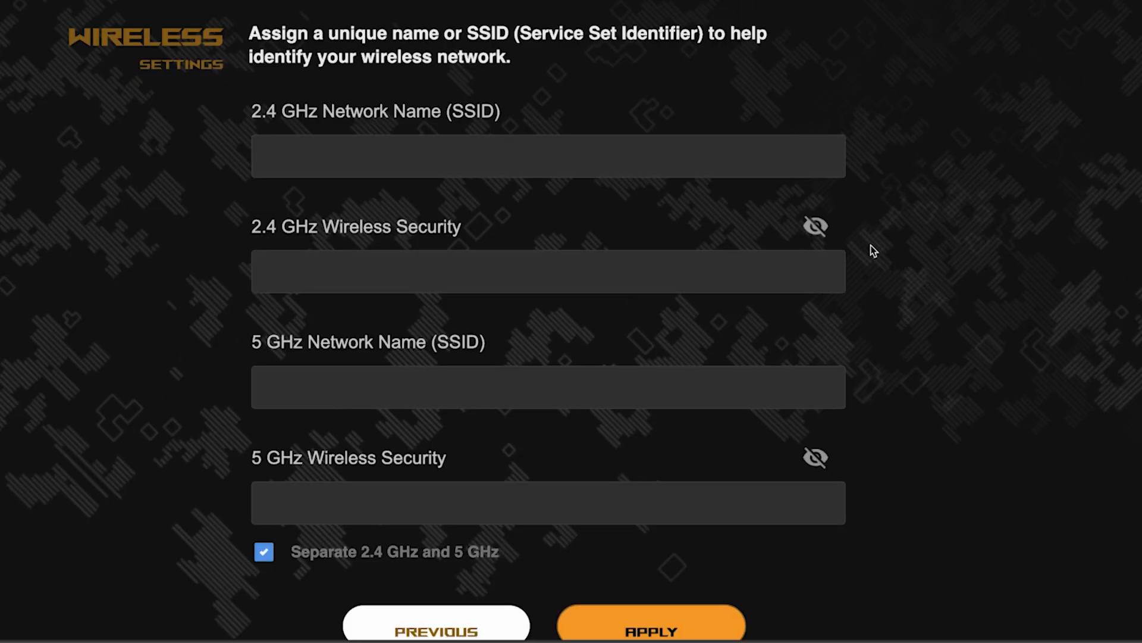
left_click(502, 156)
type("asus")
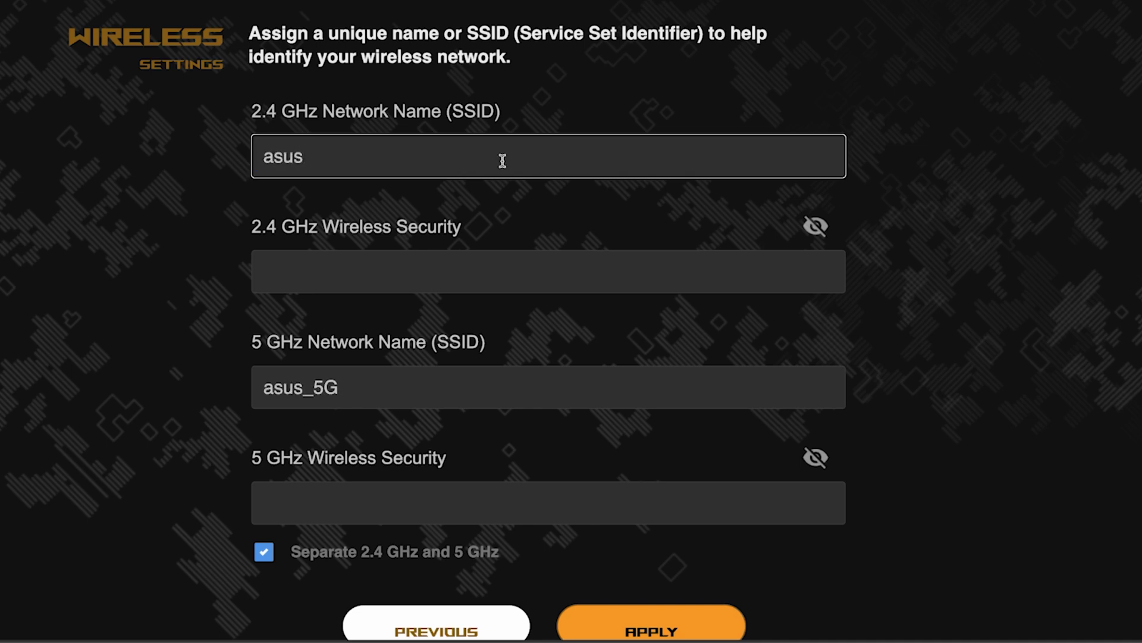
left_click(436, 260)
type("•••••••••")
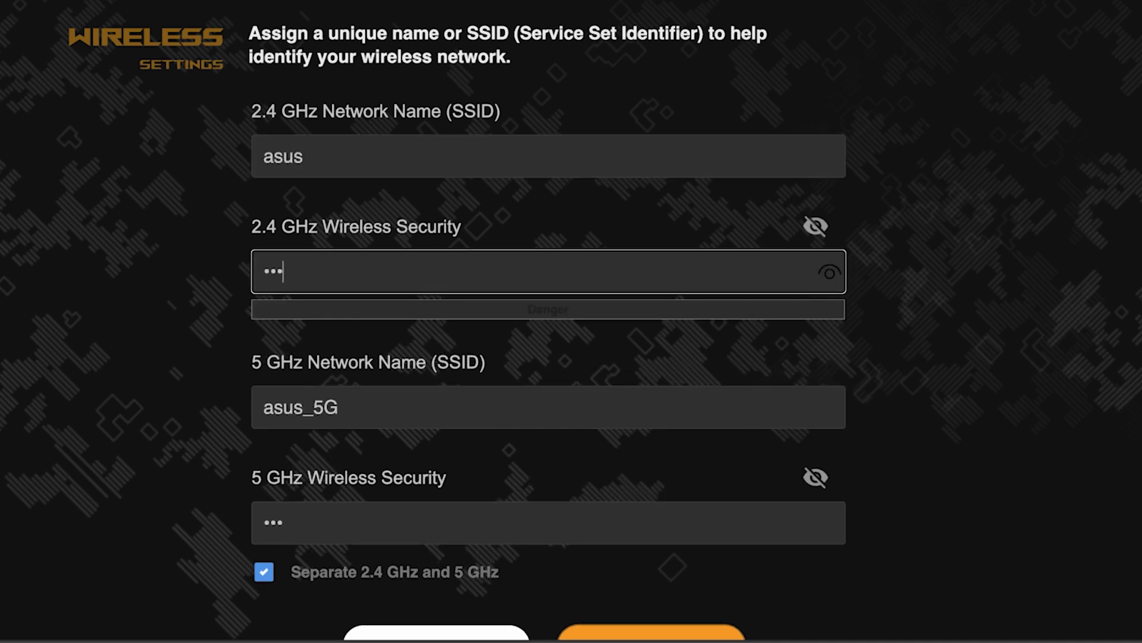
type("••")
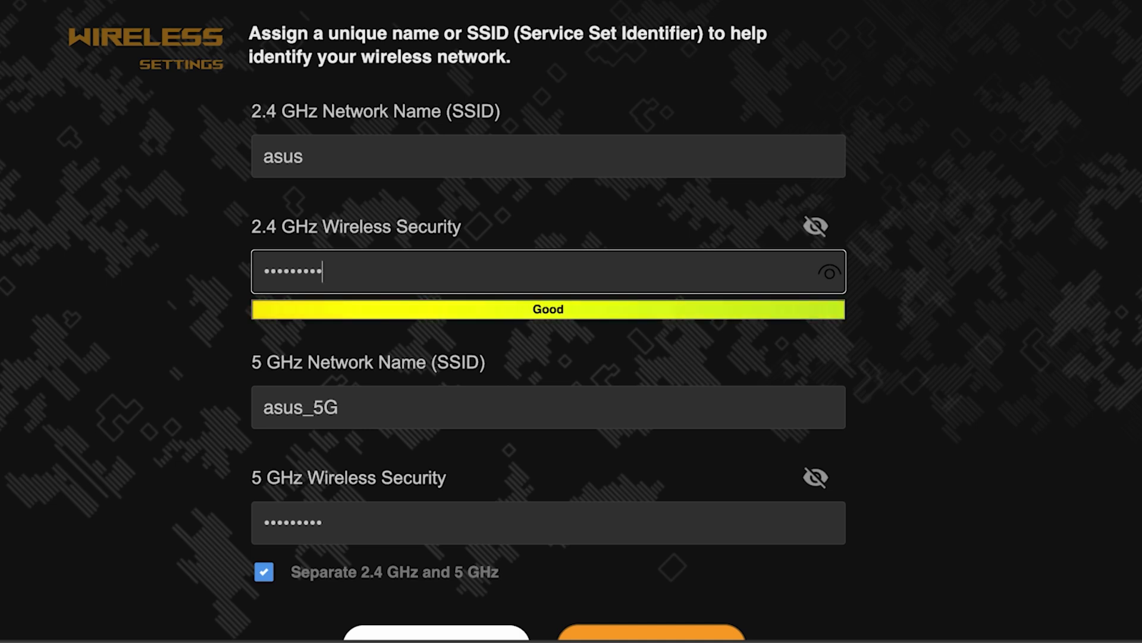
left_click(833, 278)
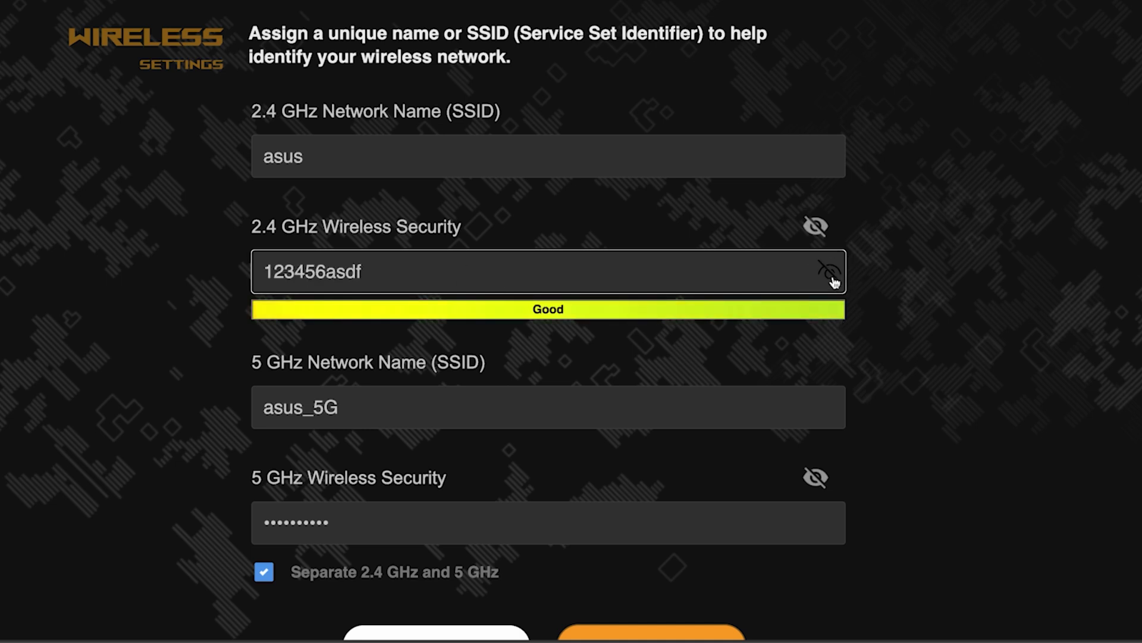
left_click(833, 277)
scroll(924, 342, "down", 5)
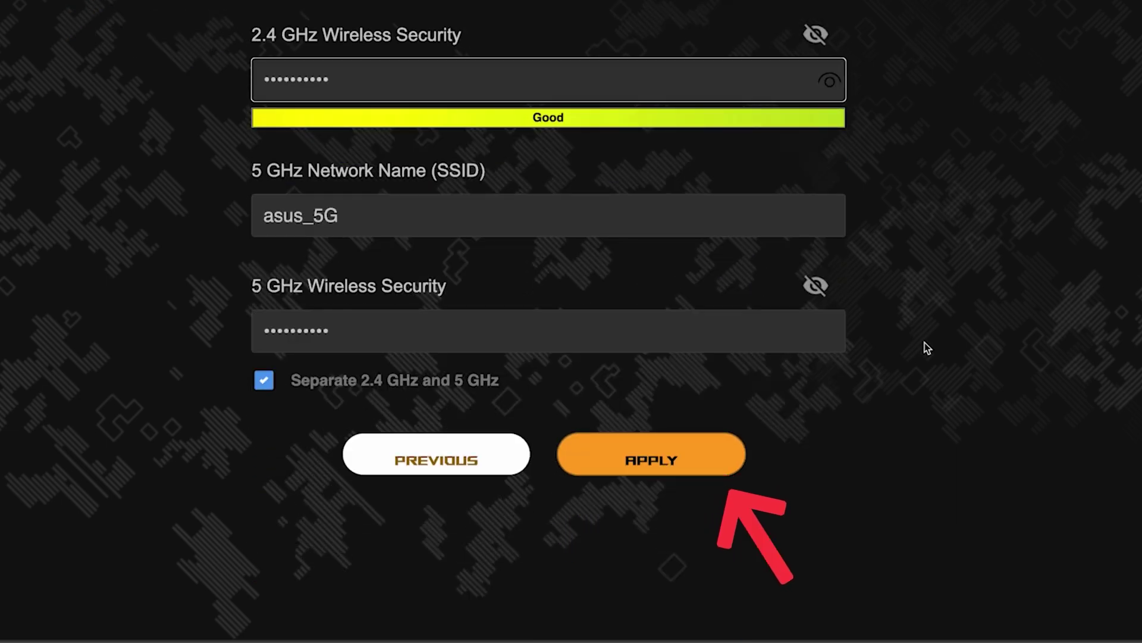
left_click(667, 456)
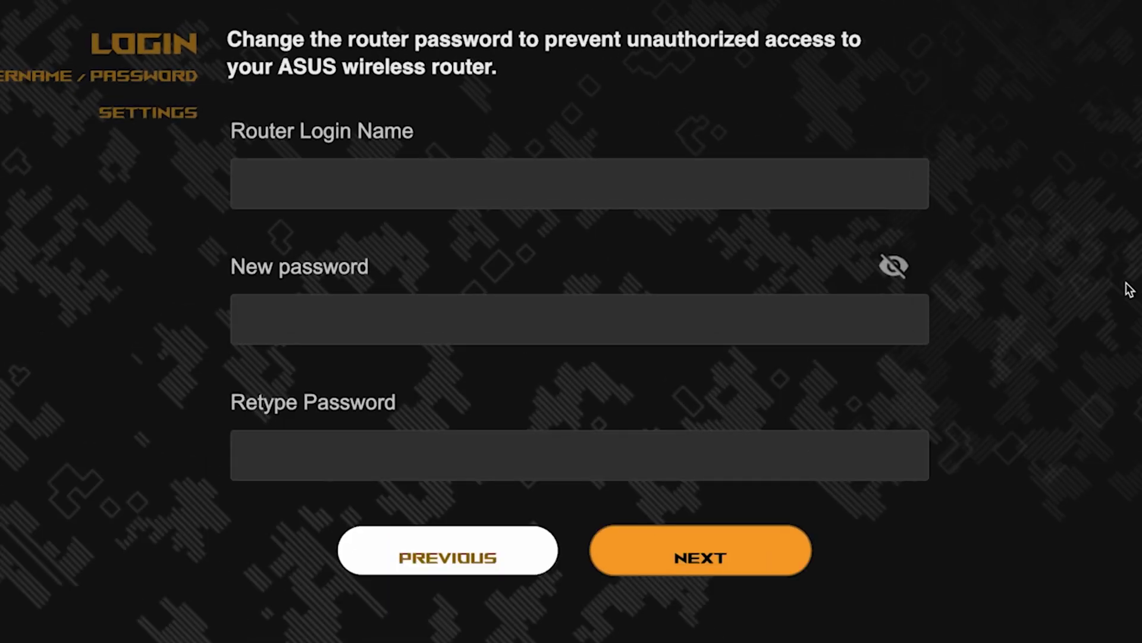
- Set the router login name to admin with a new, confirmed password and continue
left_click(719, 186)
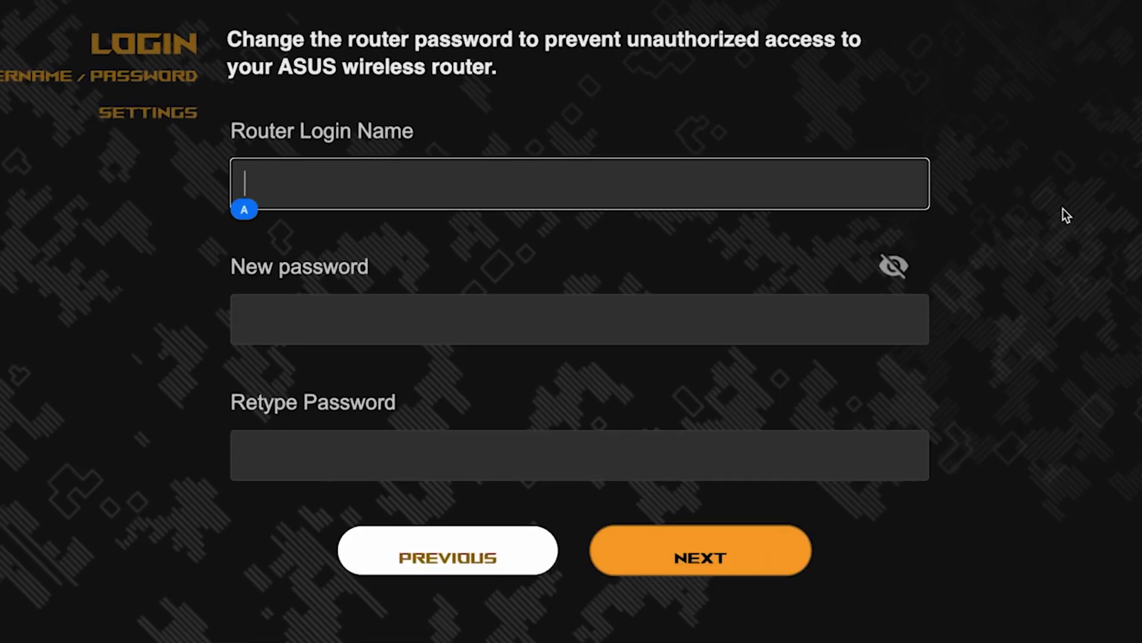
type("admin")
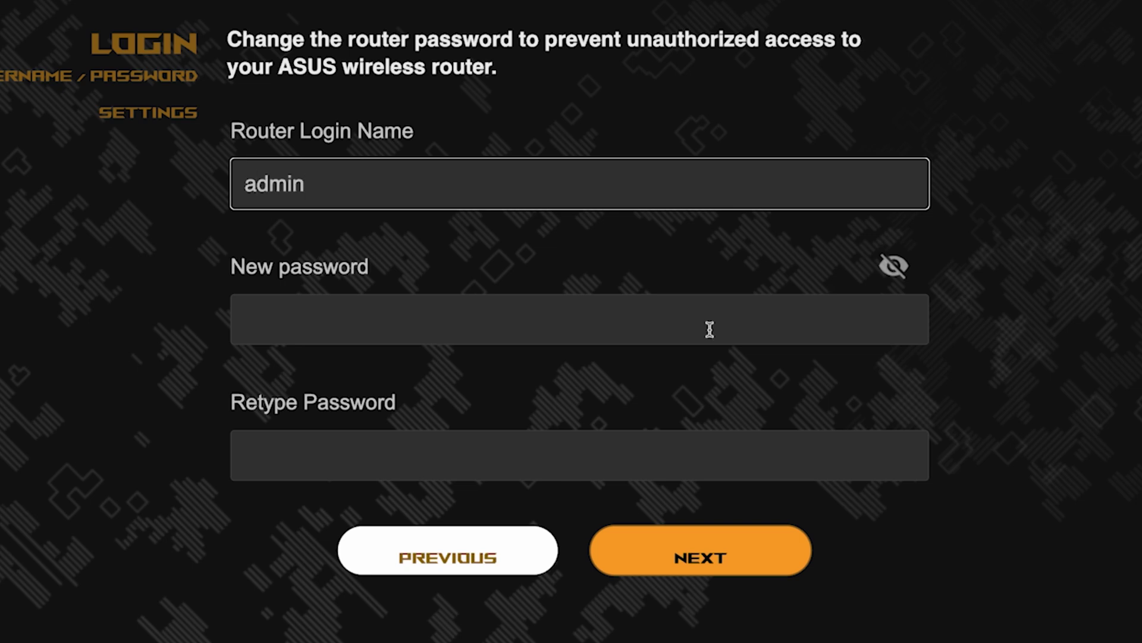
left_click(710, 329)
type("•••••••••••")
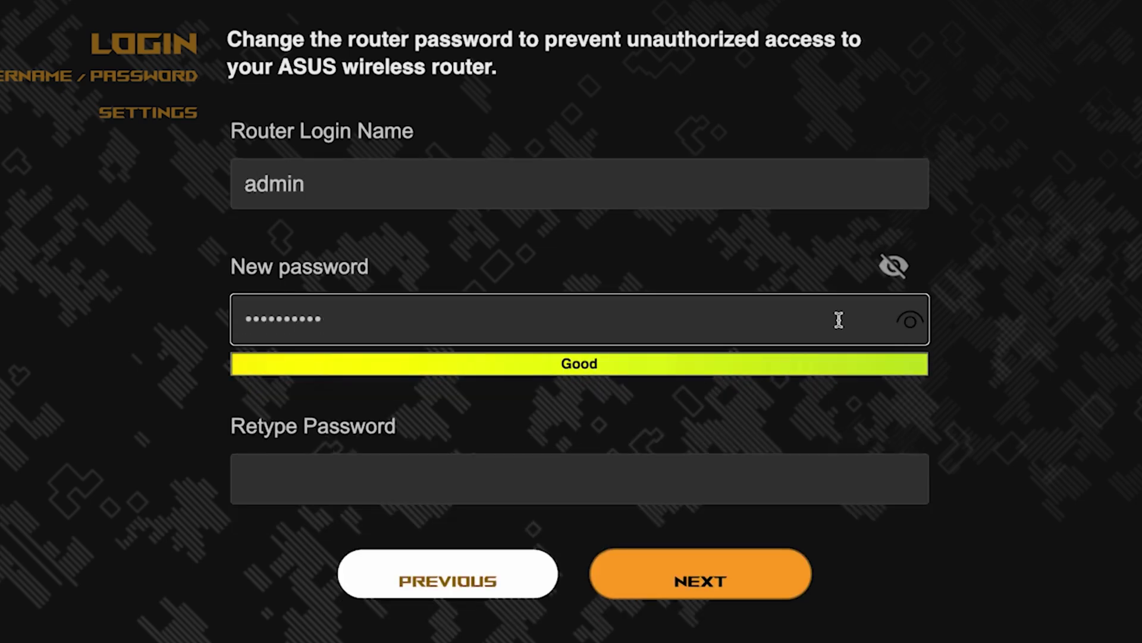
left_click(910, 320)
left_click(775, 477)
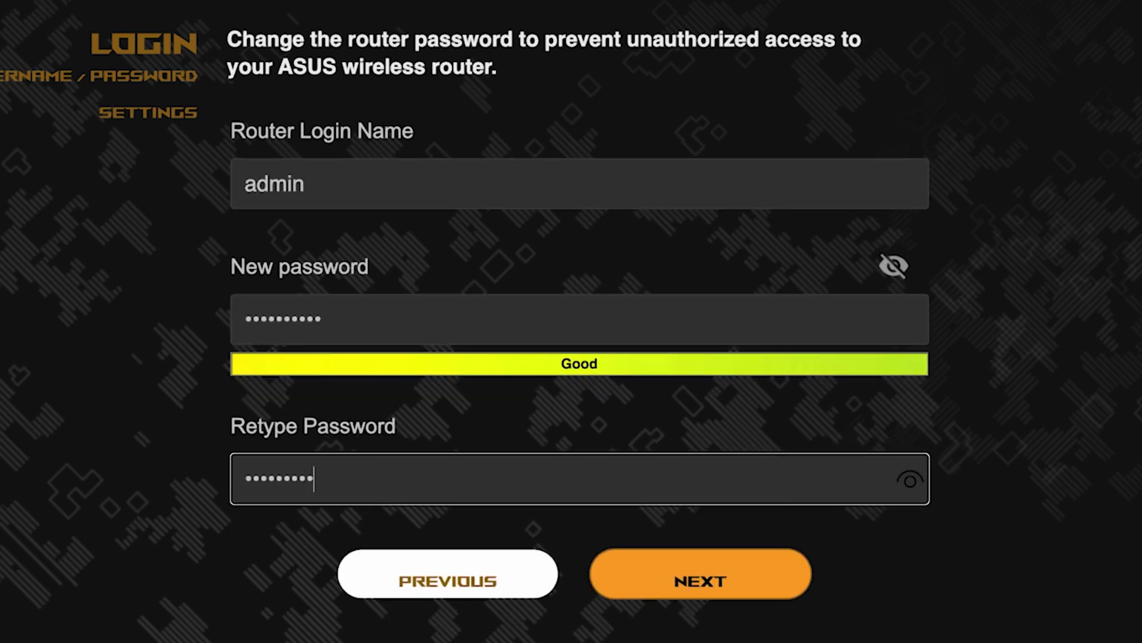
left_click(910, 480)
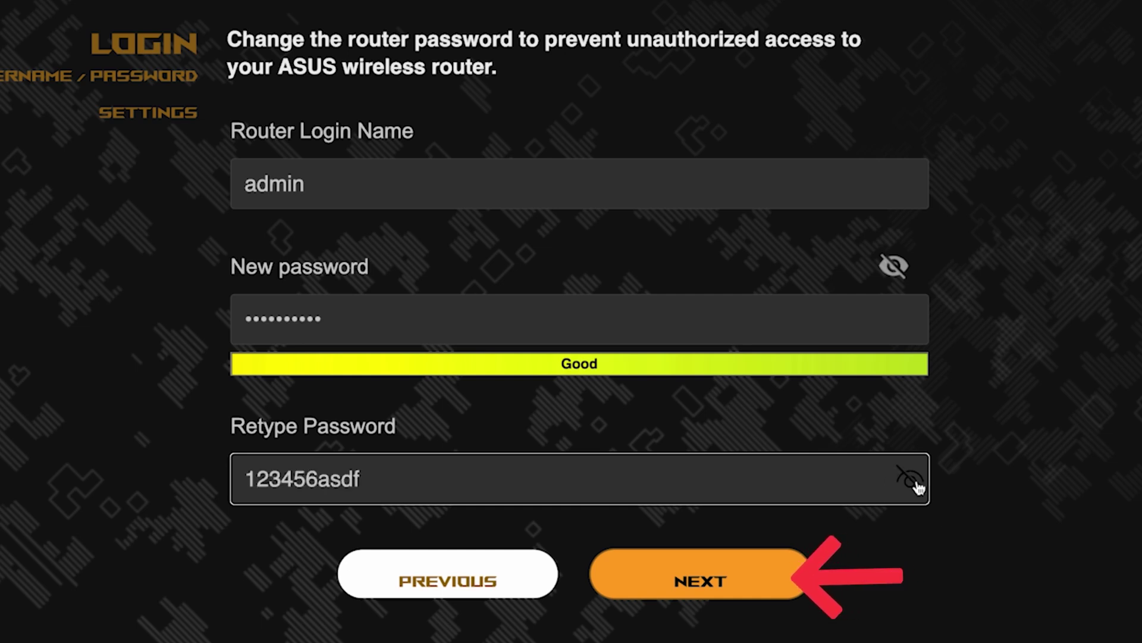
left_click(721, 575)
left_click(721, 575)
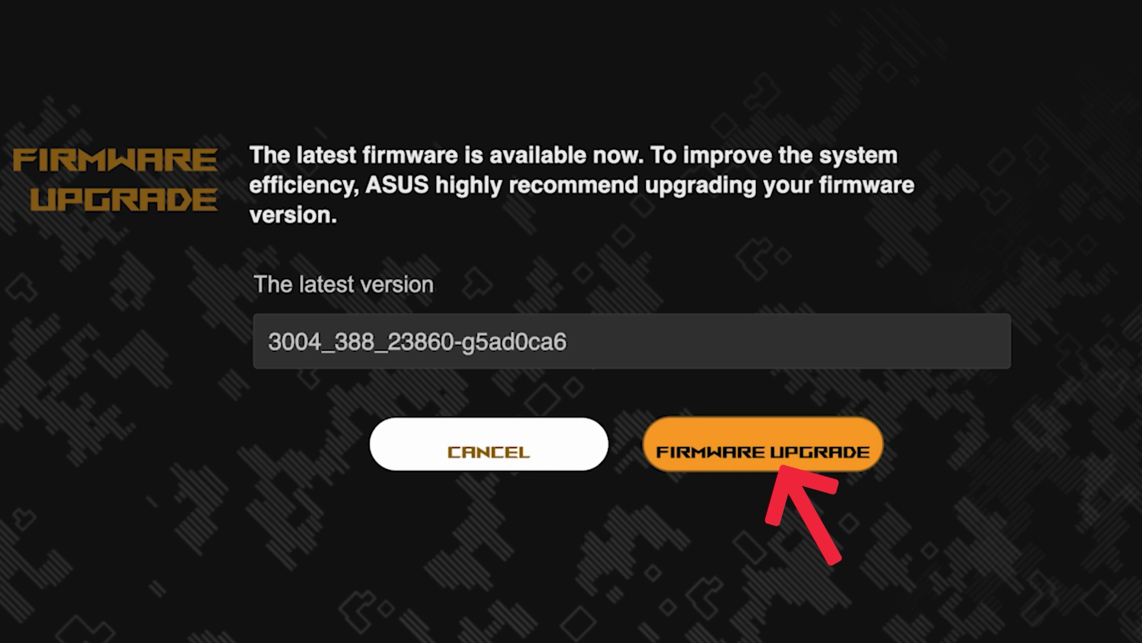
- Run the firmware check, find it already current, and review the setup summary
left_click(786, 470)
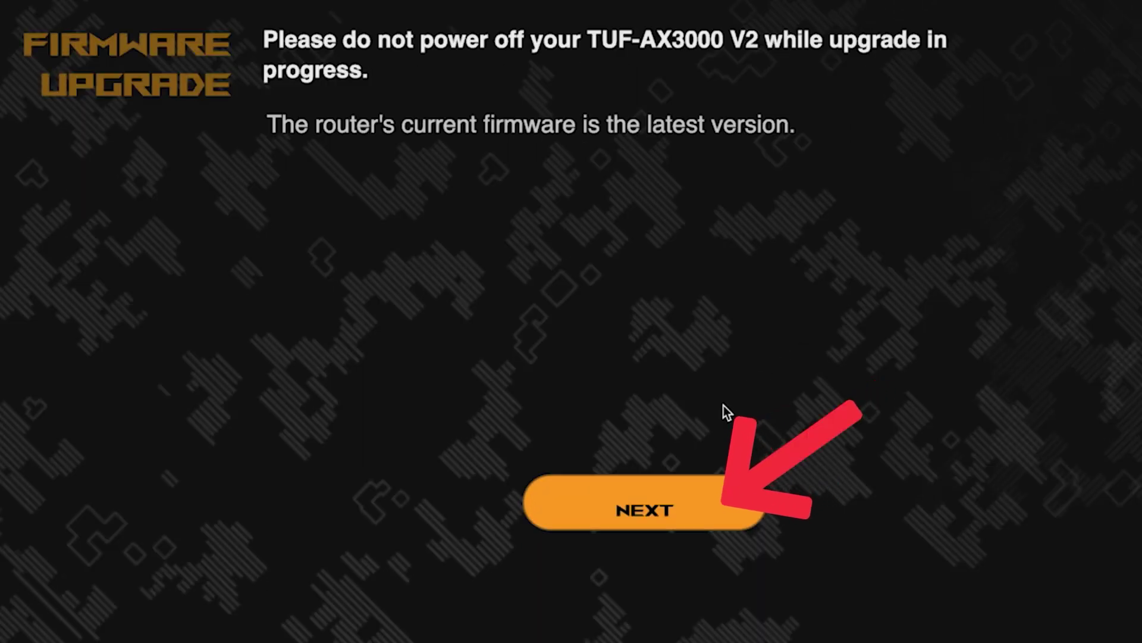
left_click(635, 512)
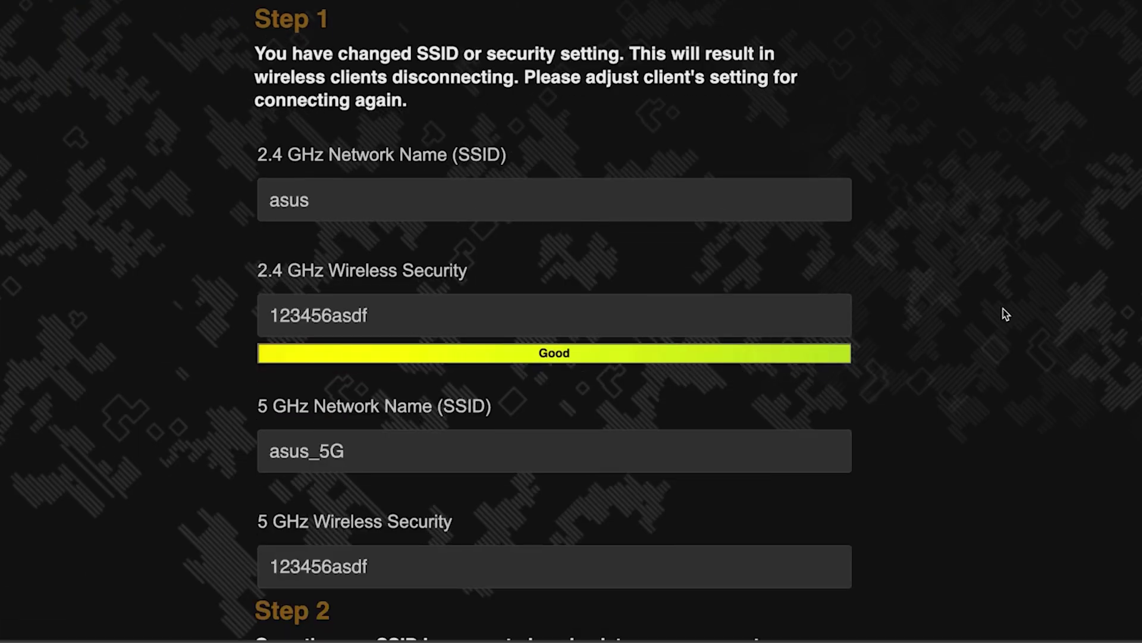
scroll(1003, 309, "down", 3)
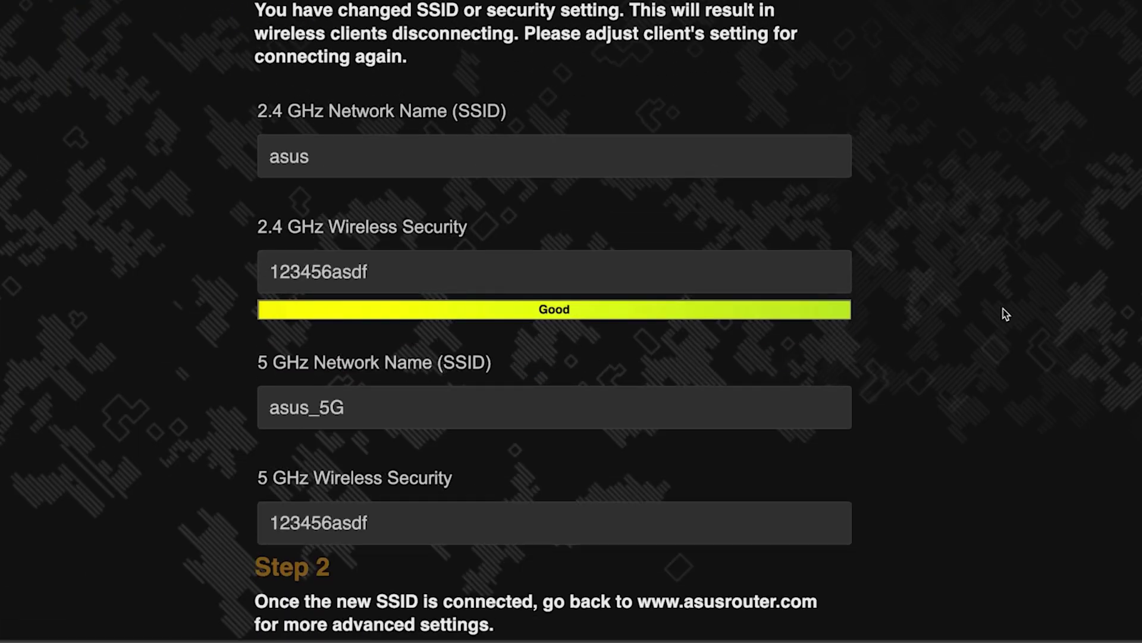
scroll(1003, 309, "up", 1)
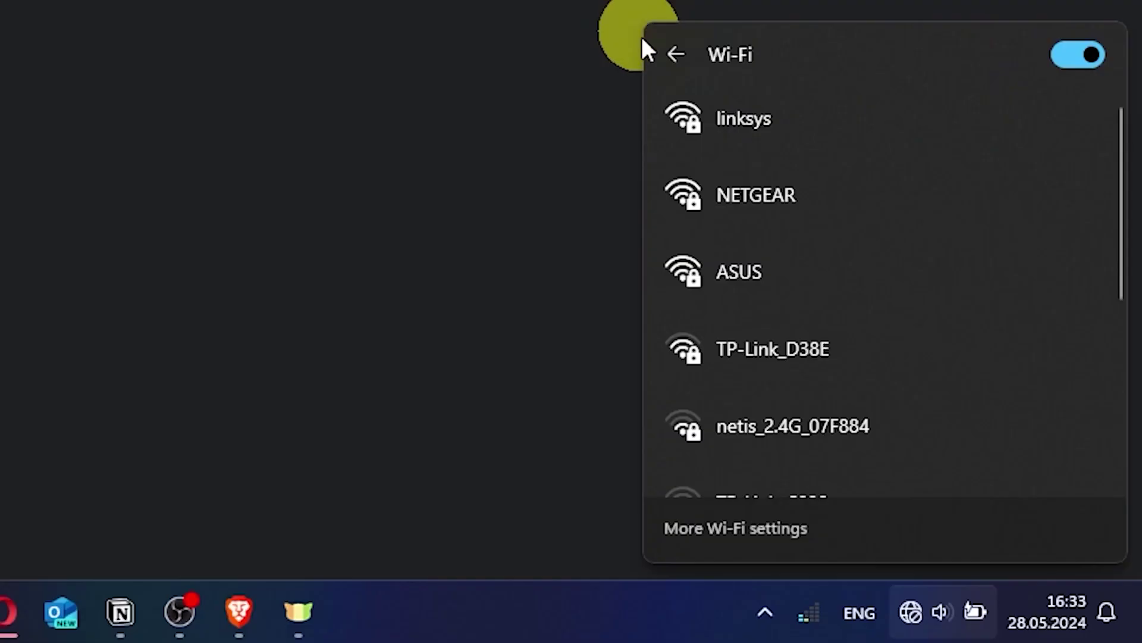
- Connect the PC to the ASUS Wi-Fi network using its security key
left_click(768, 267)
left_click(964, 398)
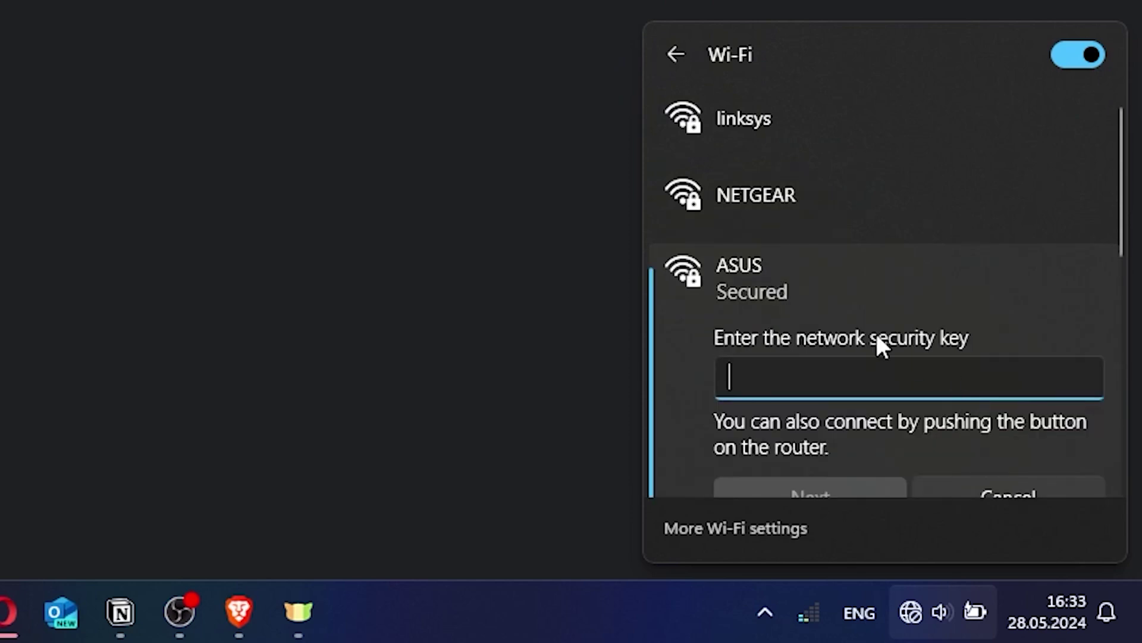
type("•••••••••")
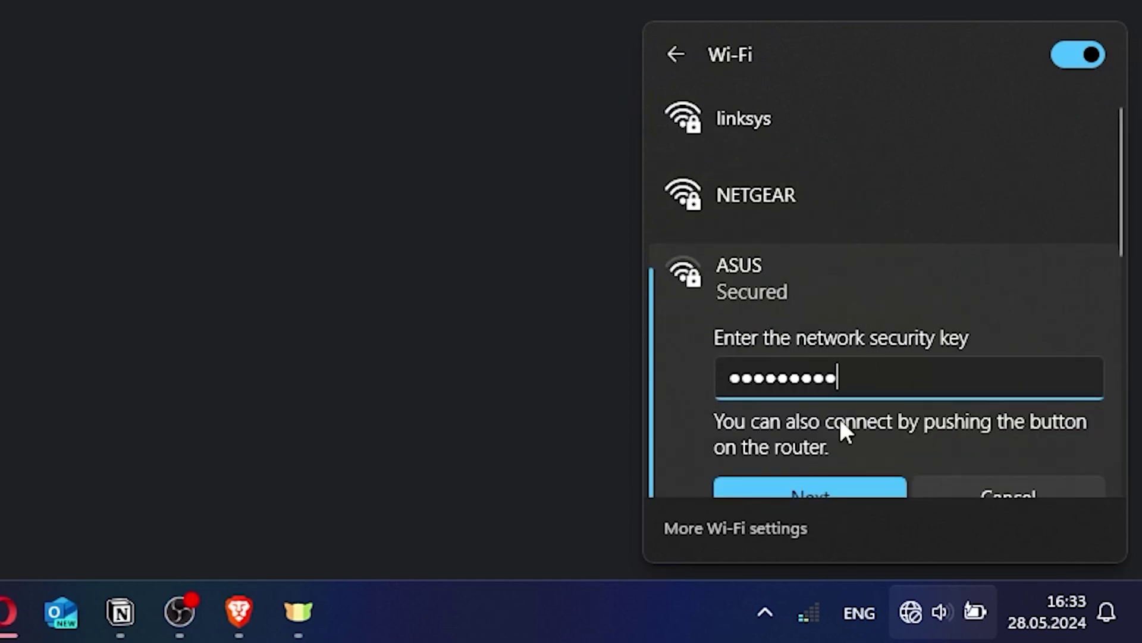
left_click(829, 487)
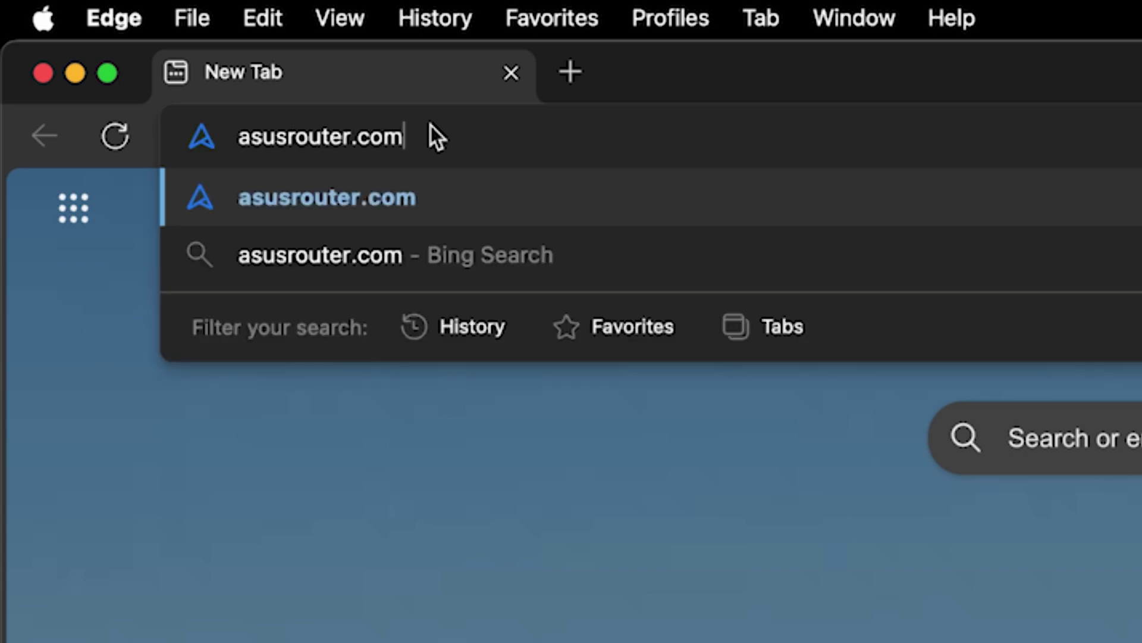
- Sign in to asusrouter.com as admin and reboot the router
key("Return")
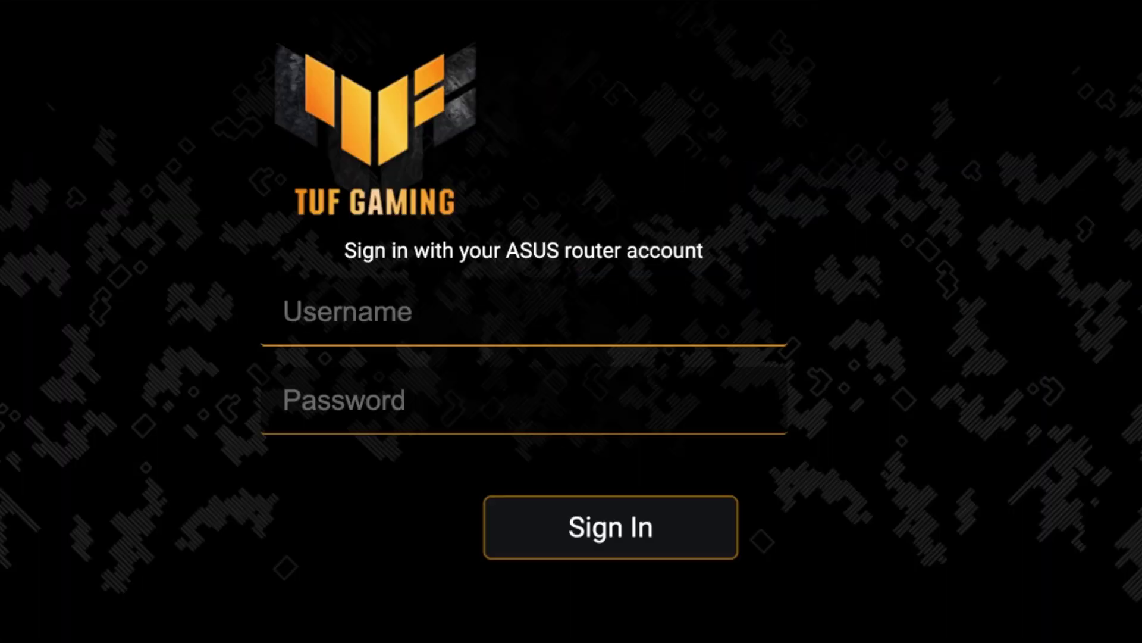
type("admin")
key("Tab")
type("••••••••••")
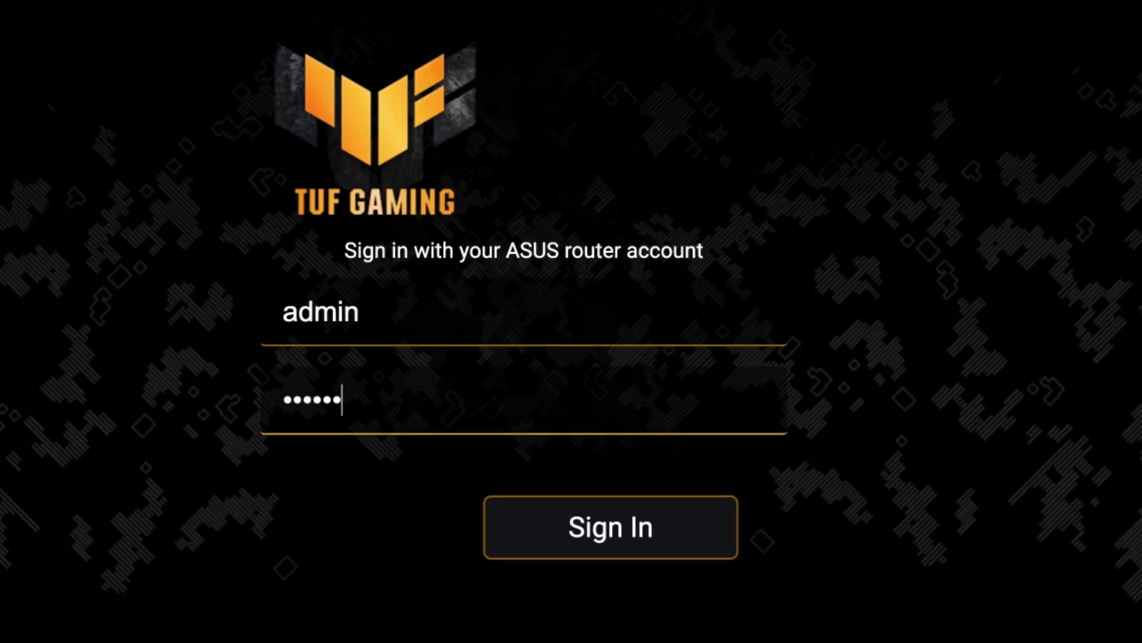
left_click(627, 534)
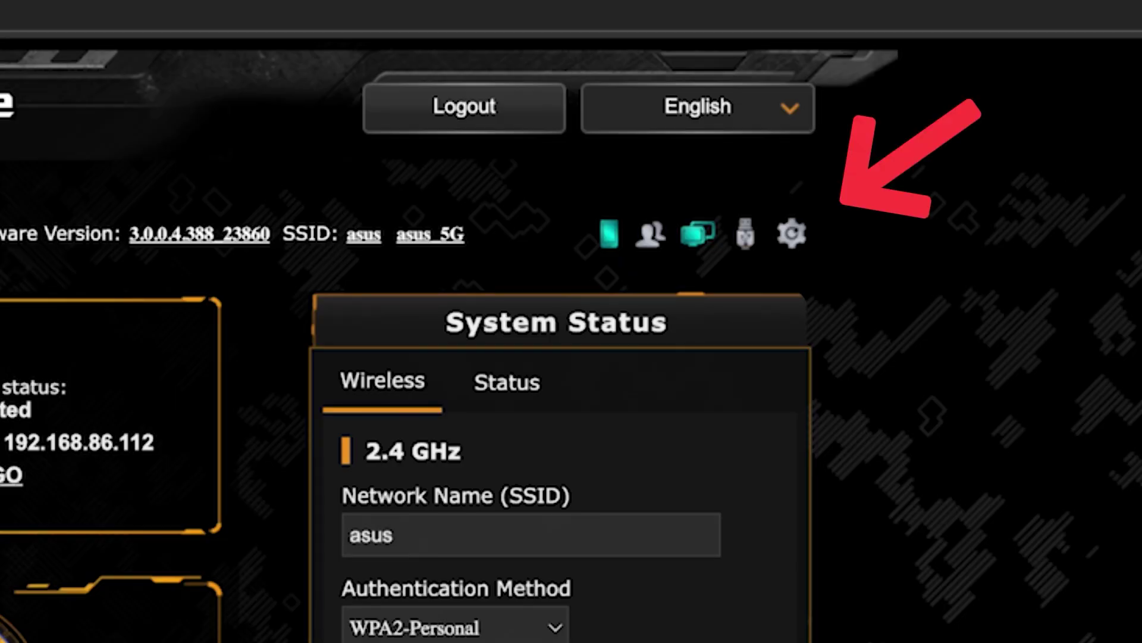
left_click(792, 235)
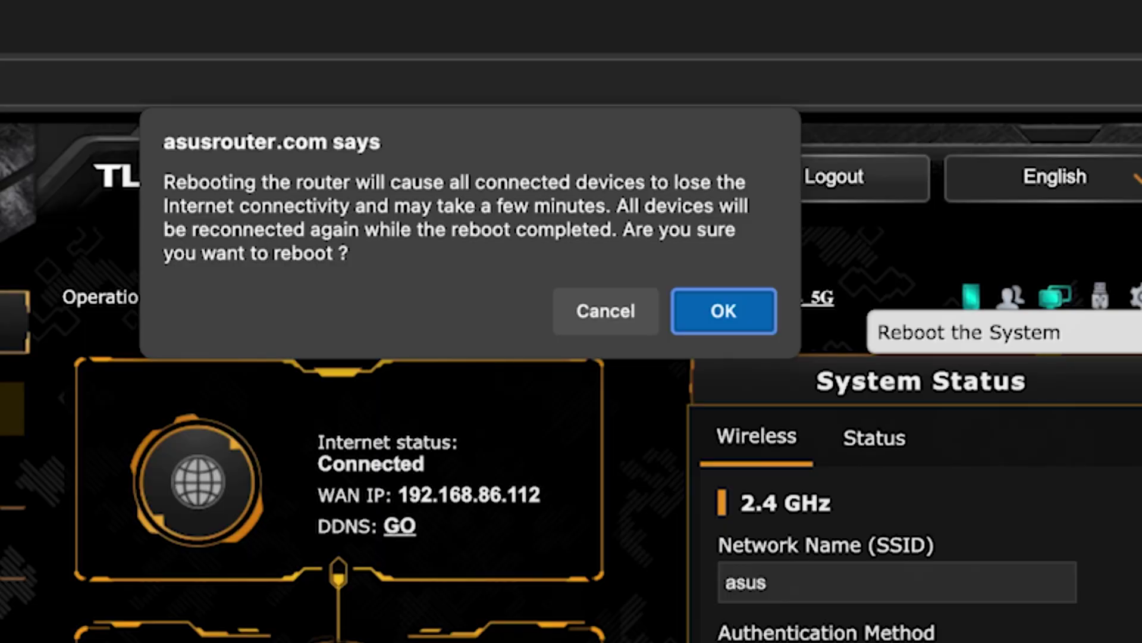
left_click(748, 309)
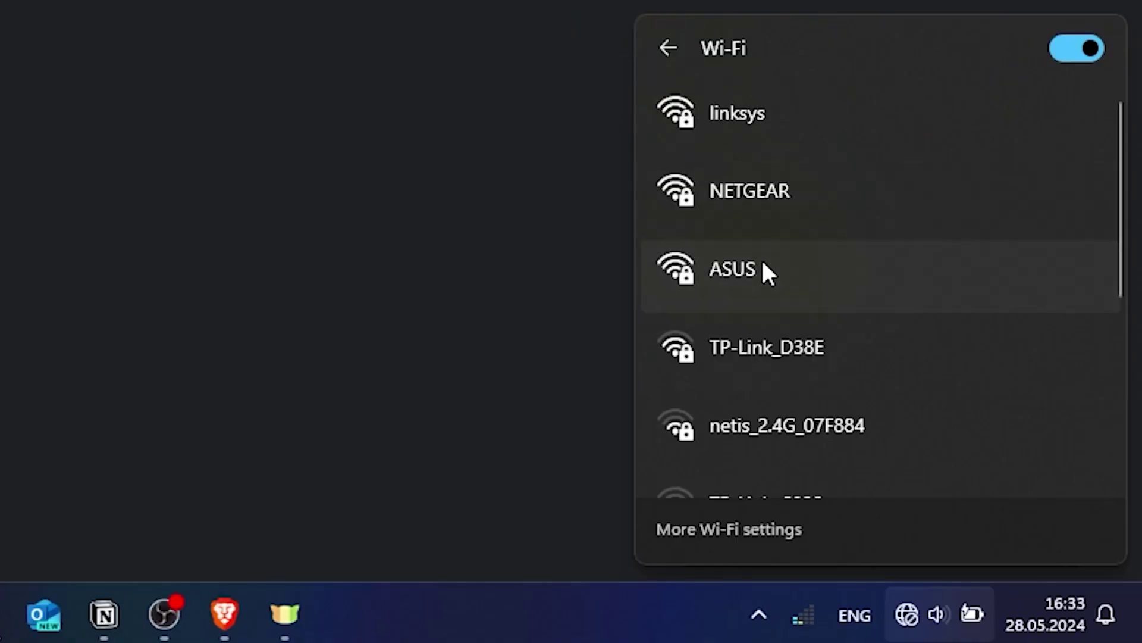
- Rejoin the ASUS Wi-Fi network with its security key
left_click(762, 262)
left_click(946, 390)
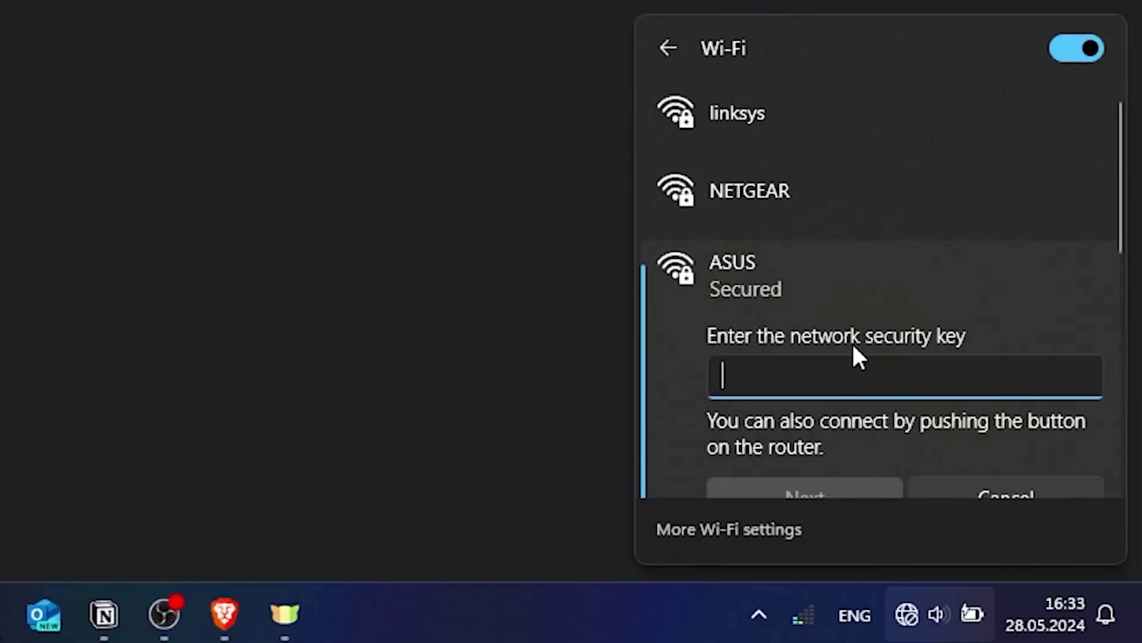
type("•••••••••")
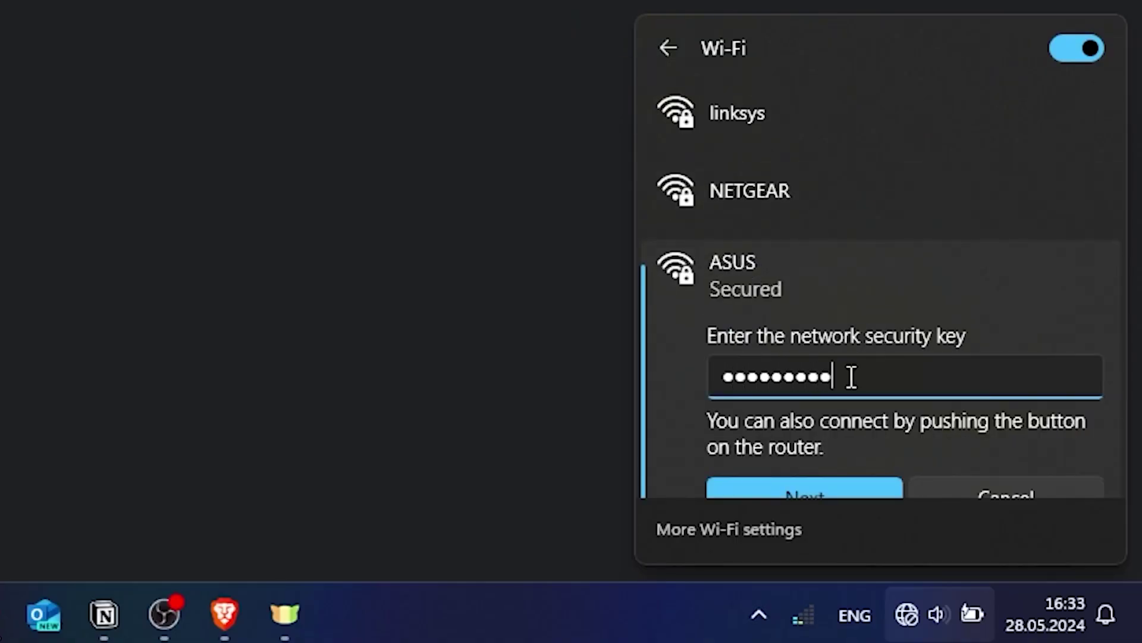
left_click(824, 483)
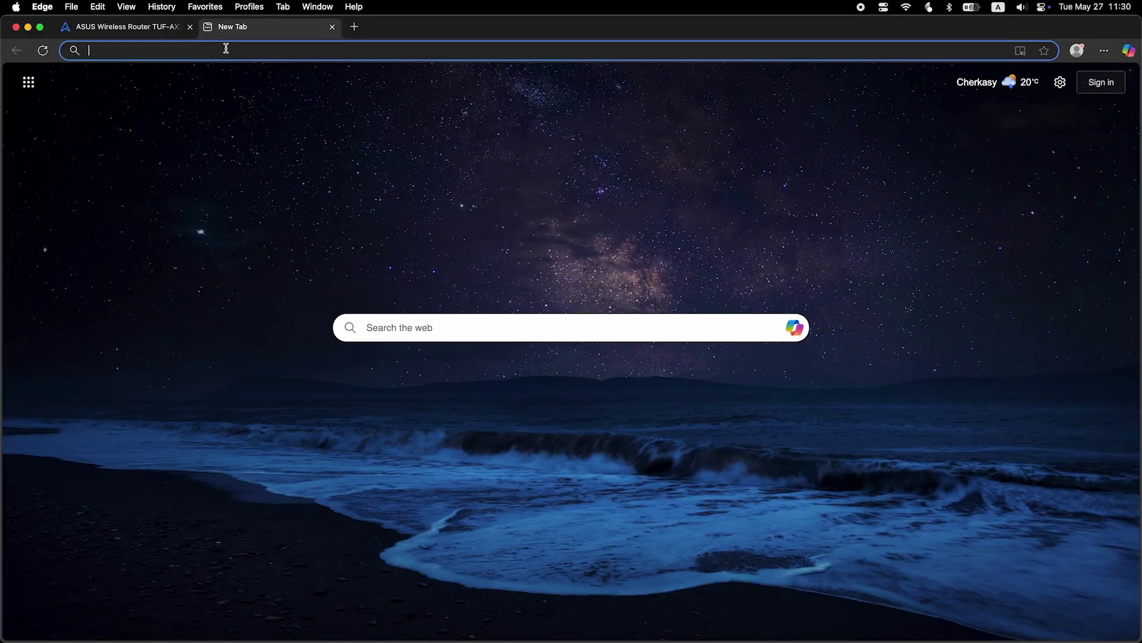
- Run a test web search for 'fff' to confirm internet access
type("fff")
key("Return")
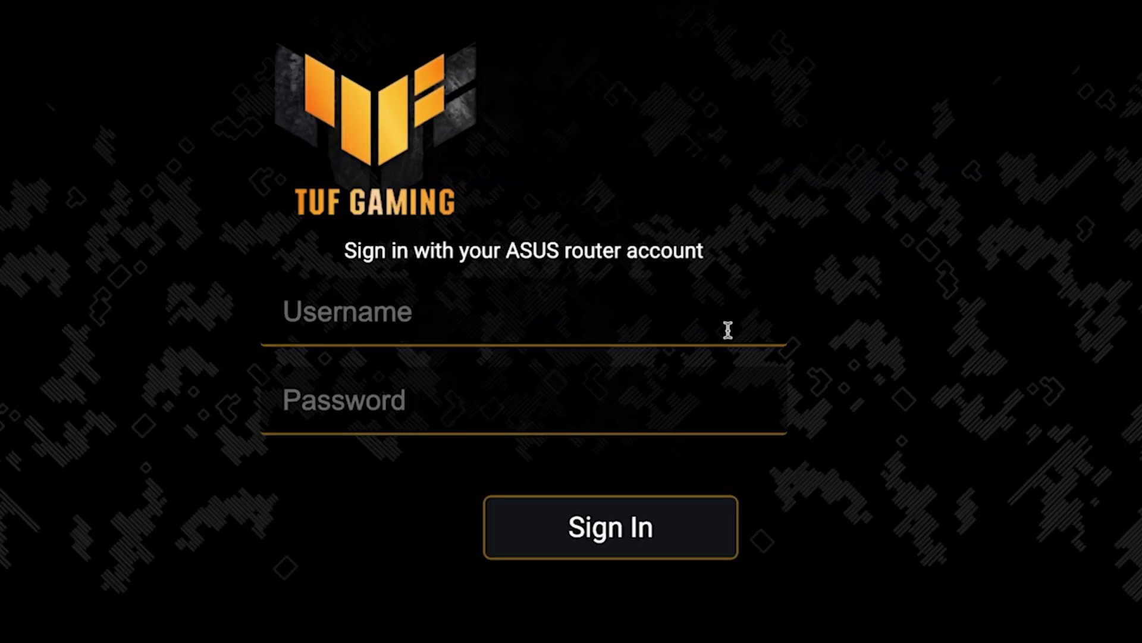
- Sign in as admin with the router password and open the WAN settings under Advanced Settings
left_click(691, 267)
type("admin")
key("Tab")
type("*********")
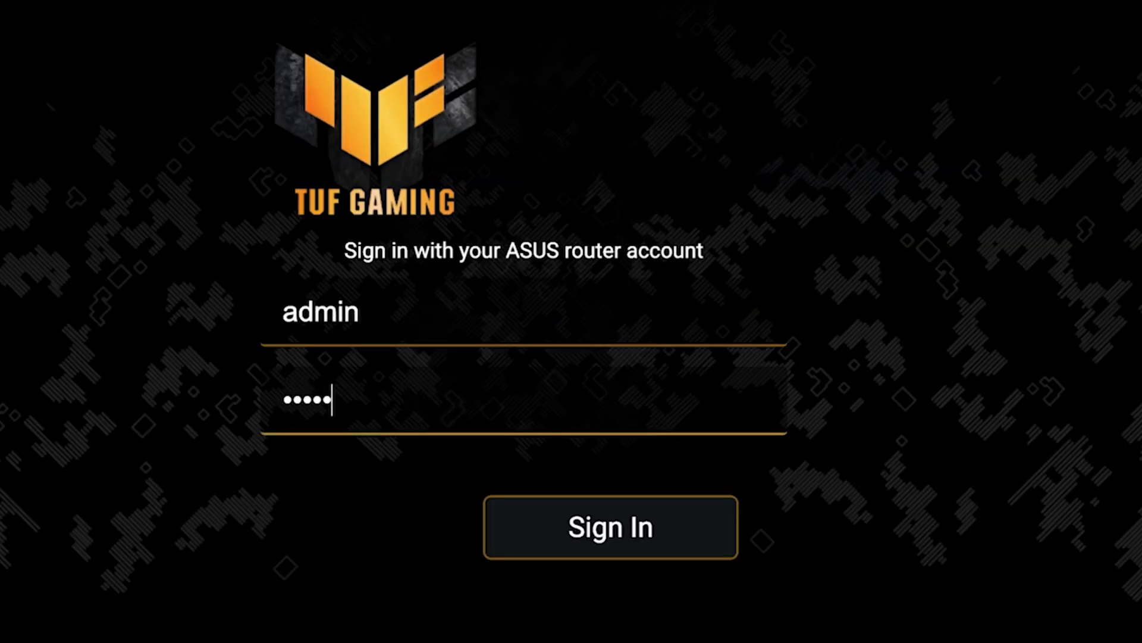
type("*")
left_click(617, 545)
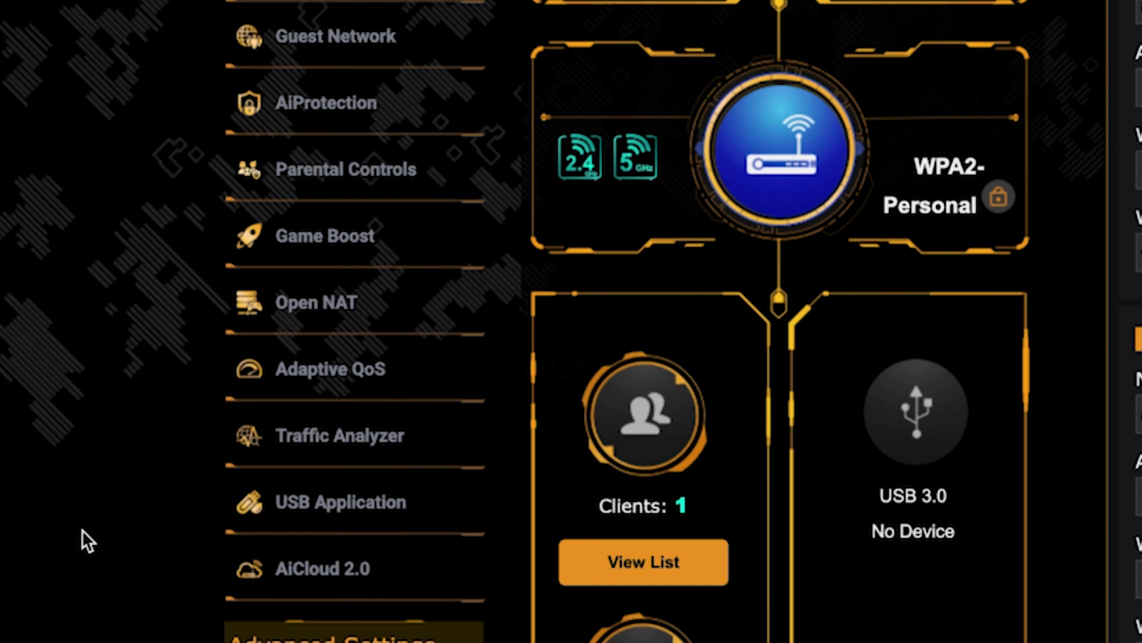
scroll(81, 529, "down", 10)
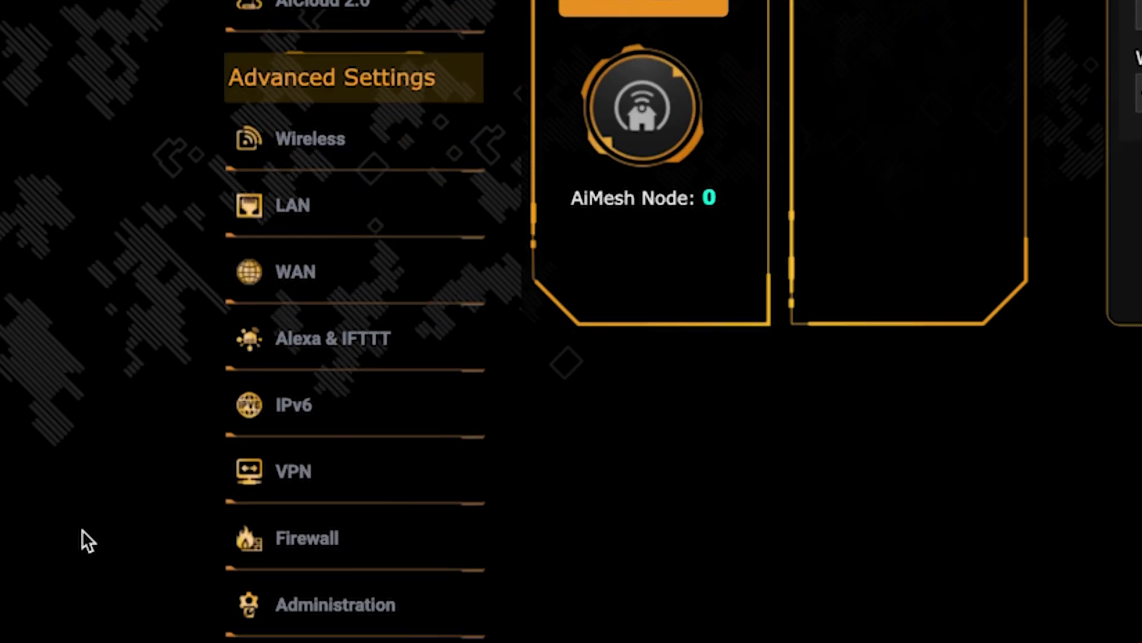
left_click(371, 286)
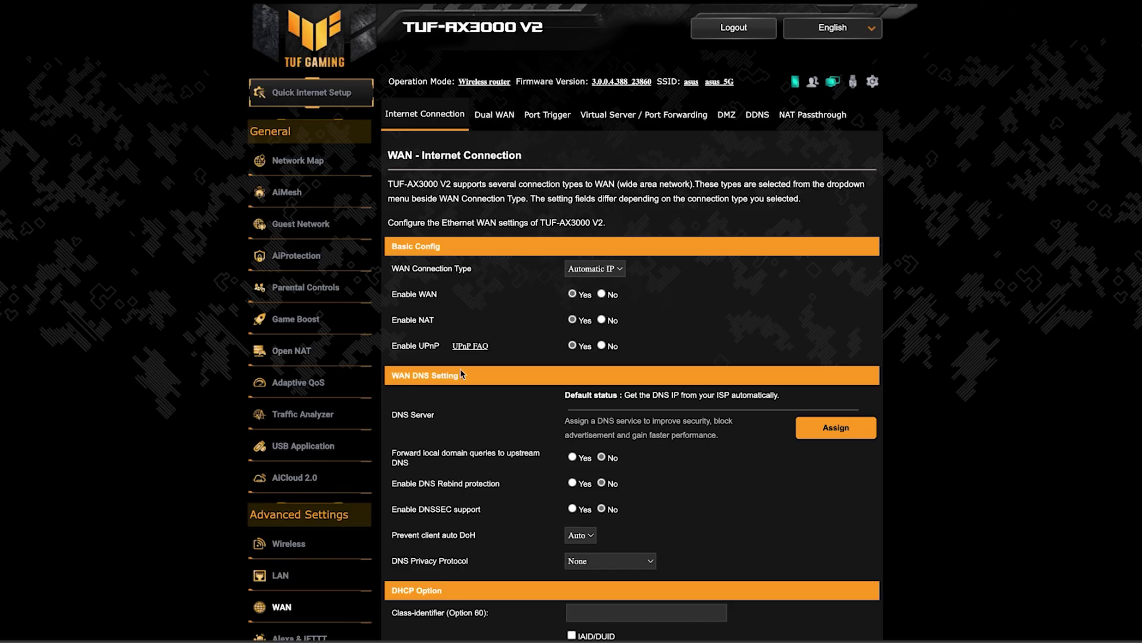
- Clone the computer's MAC address into the WAN MAC Address field under Special Requirement from ISP and apply
scroll(981, 377, "down", 3)
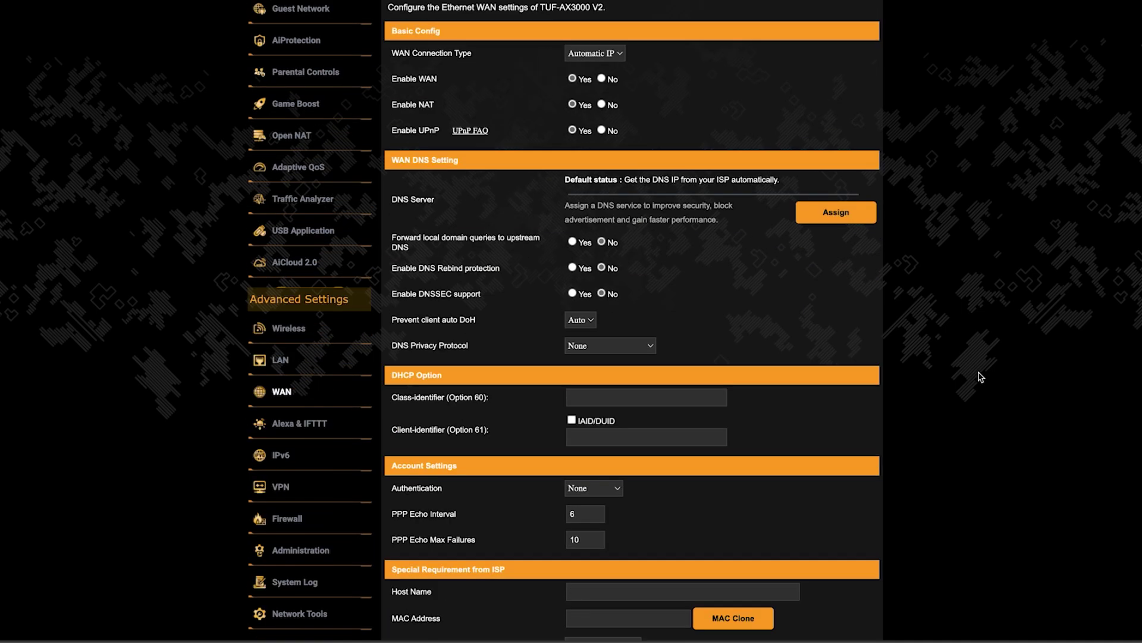
scroll(980, 377, "down", 2)
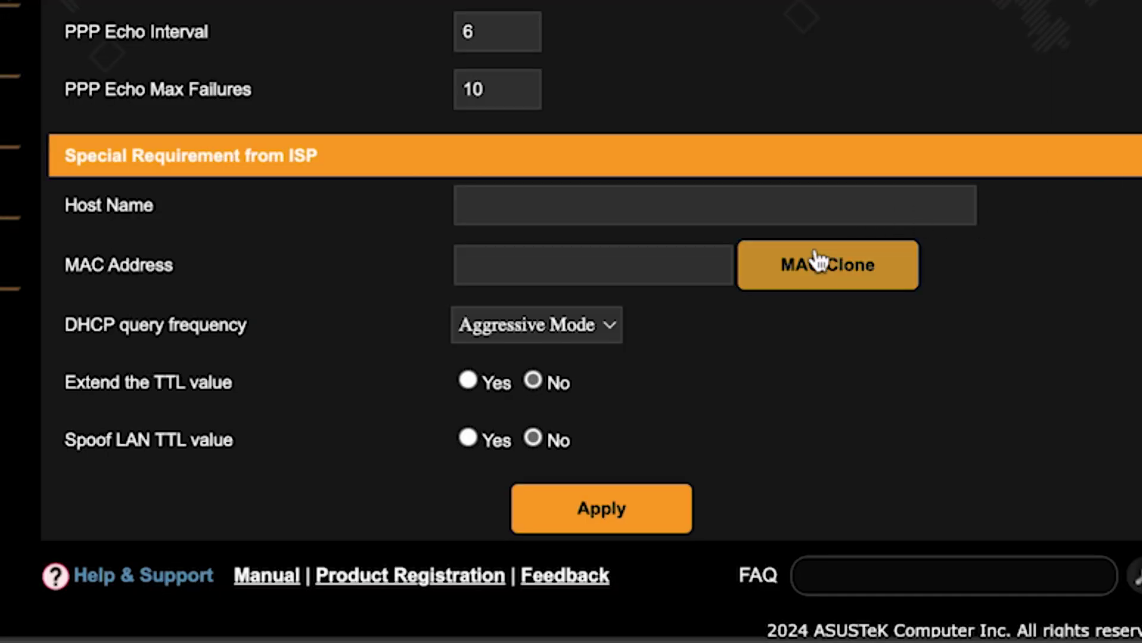
left_click(809, 265)
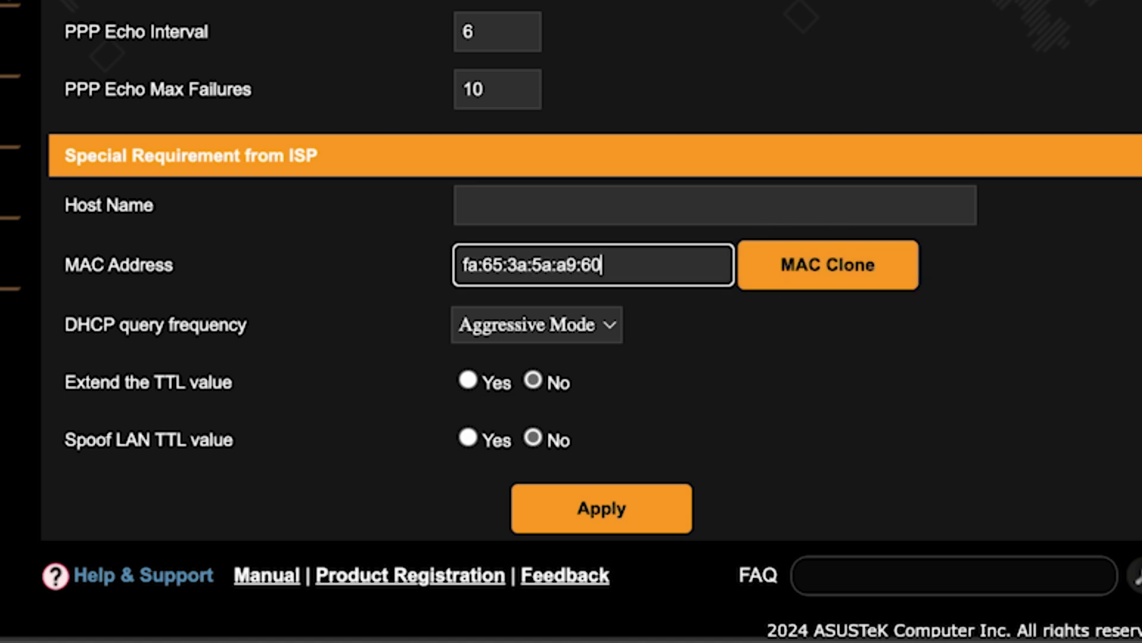
left_click(612, 509)
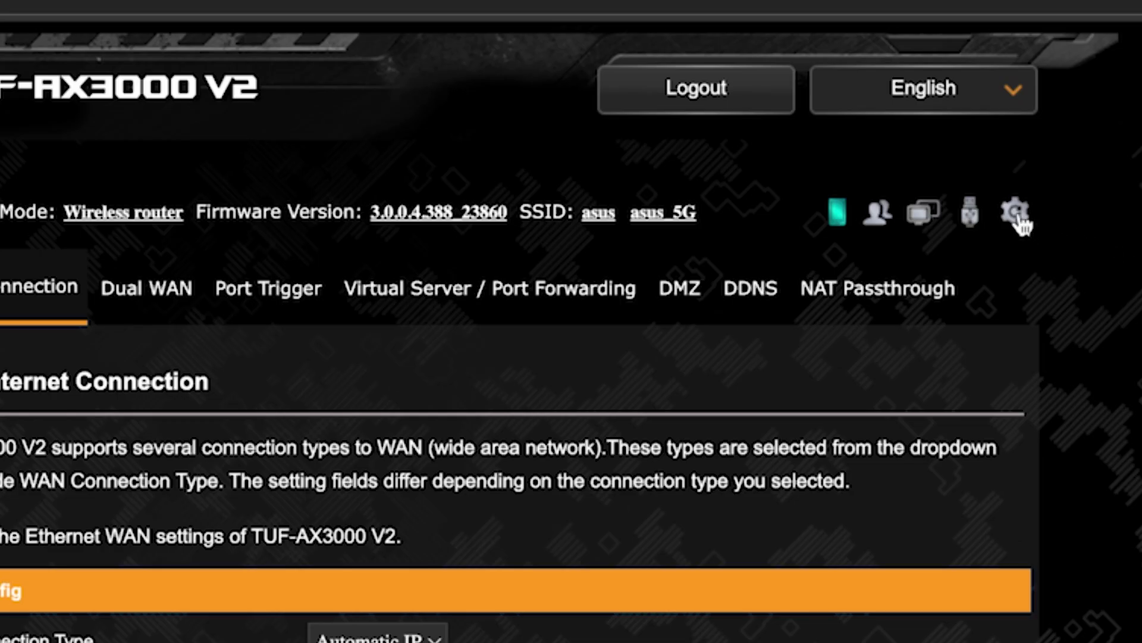
- Reboot the router again and confirm the restart so the cloned MAC takes effect
left_click(1017, 214)
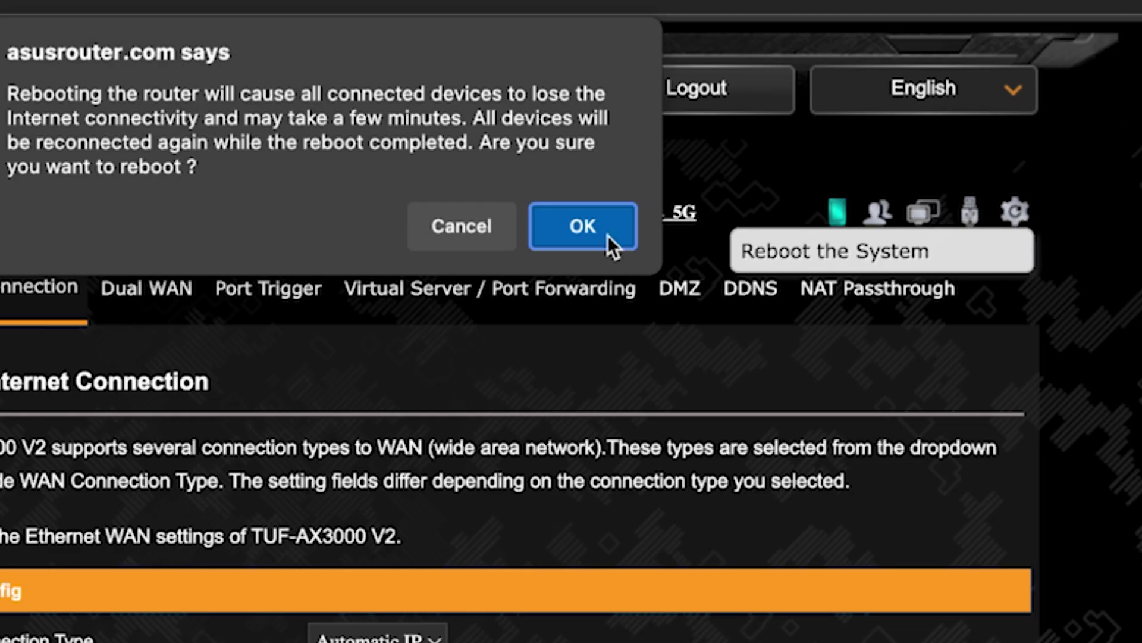
left_click(576, 234)
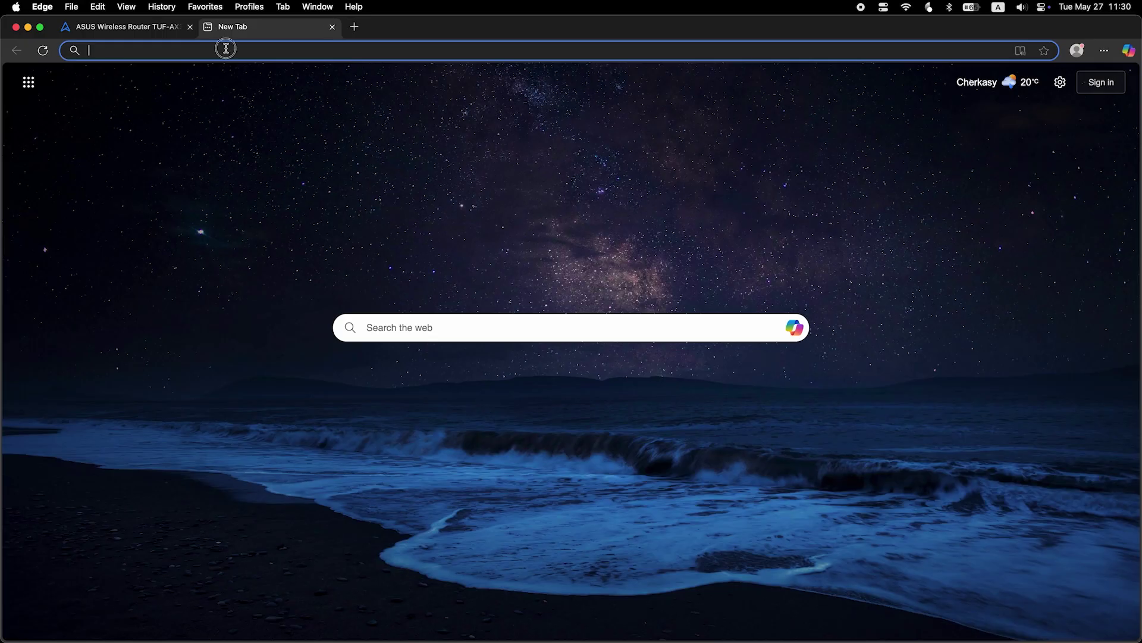
- Run a Bing search for 'fff' in a new Edge tab to verify internet access
type("fff")
key("Return")
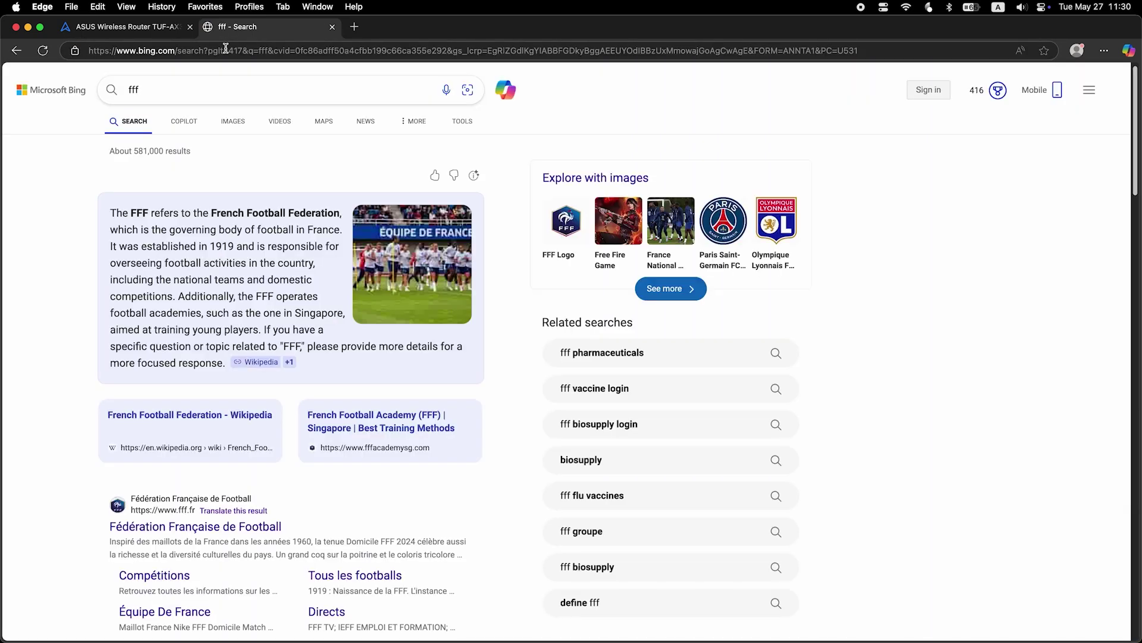